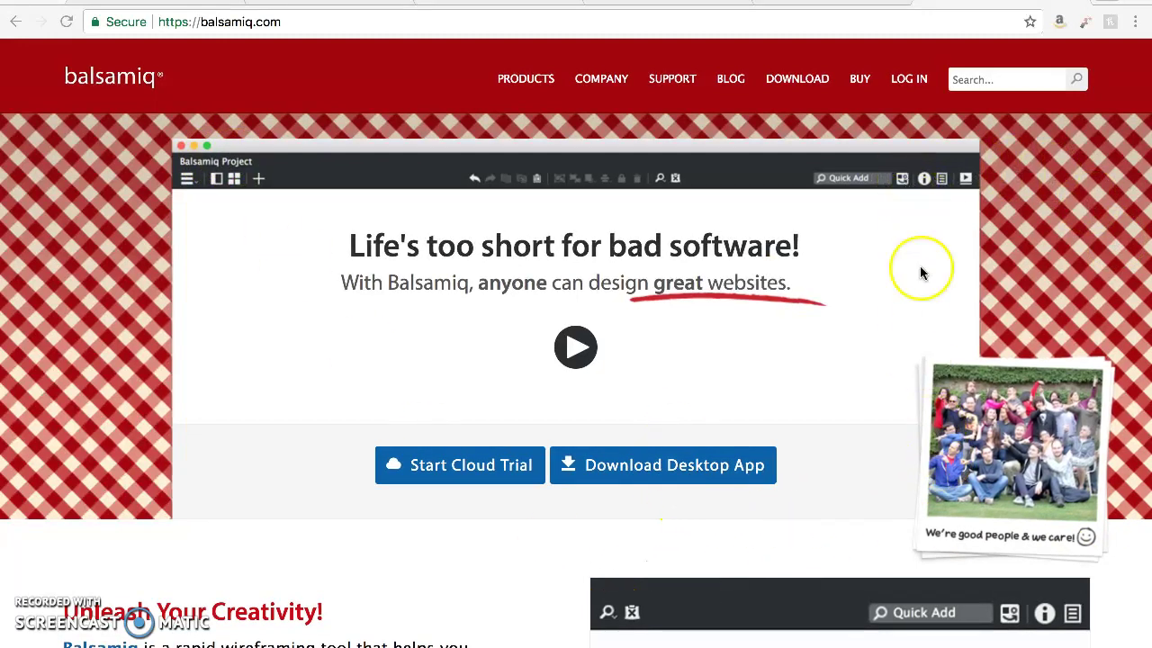
Scroll through the balsamiq.com homepage and back up to the top
scroll(921, 267, "down", 5)
scroll(921, 267, "down", 3)
scroll(922, 272, "down", 1)
scroll(920, 273, "down", 1)
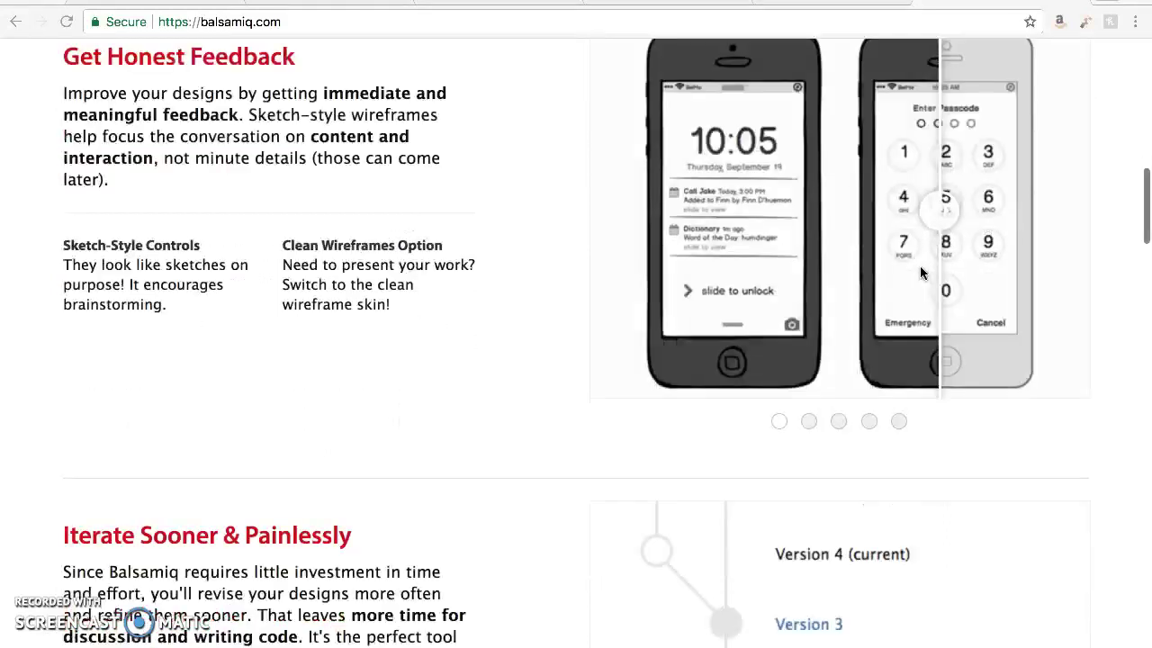
scroll(920, 272, "down", 2)
scroll(920, 273, "up", 5)
left_click(920, 273)
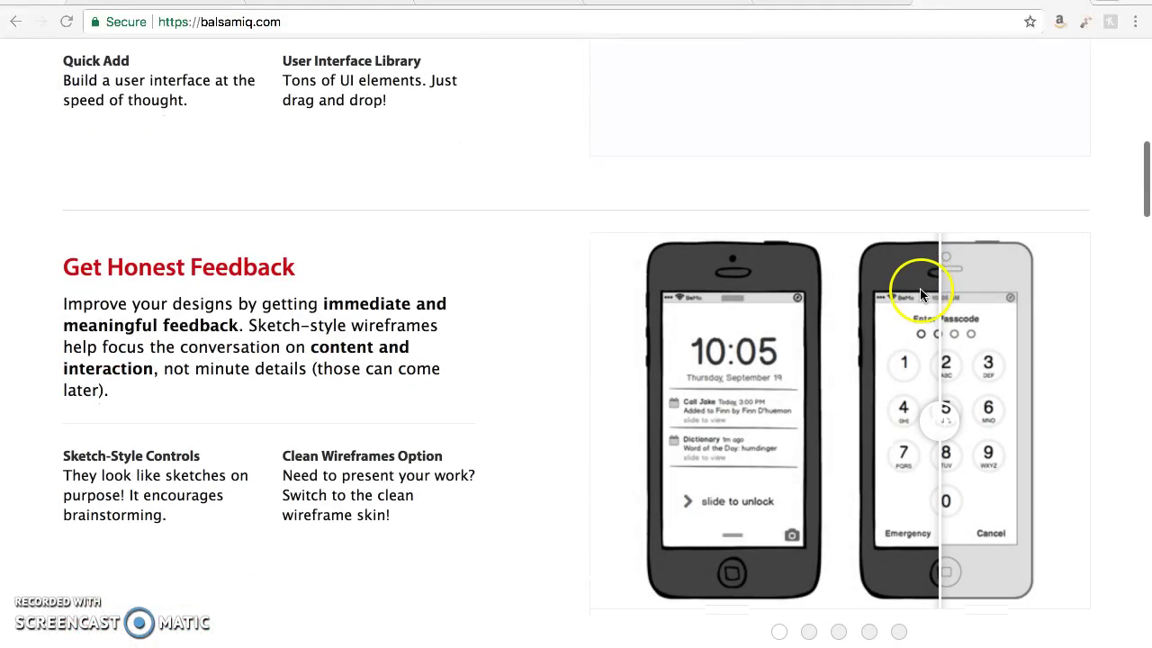
scroll(921, 288, "up", 1)
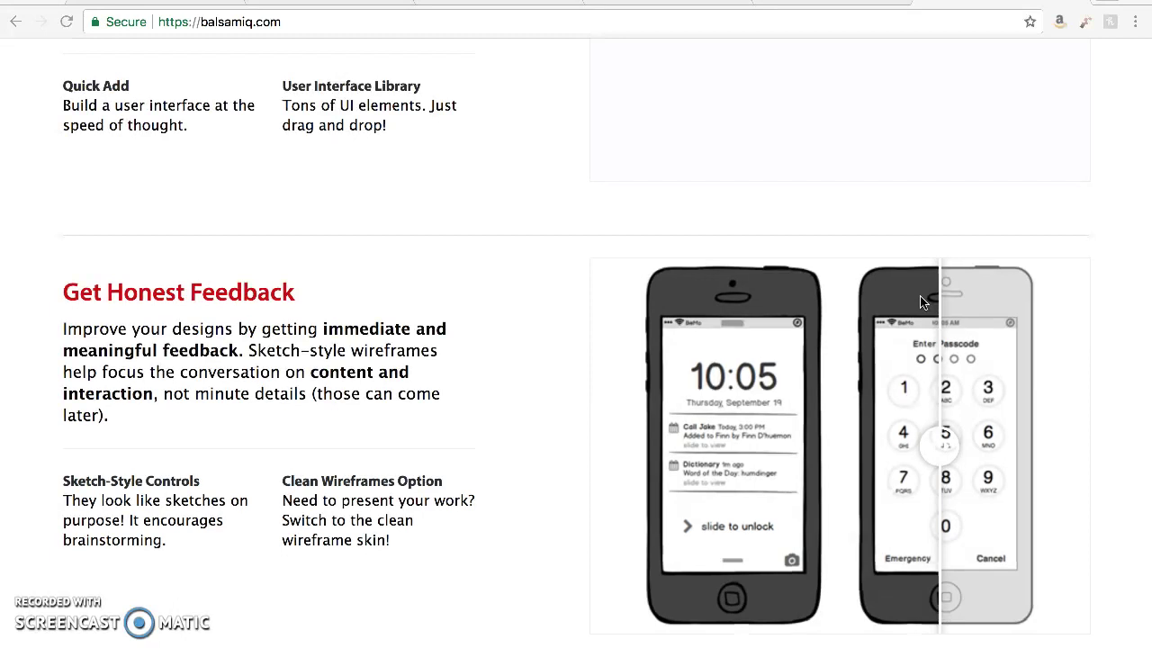
Show the LOG IN dropdown listing Balsamiq Cloud, myBalsamiq and license retrieval
scroll(920, 303, "down", 5)
scroll(919, 303, "up", 3)
scroll(900, 270, "up", 1)
left_click(861, 198)
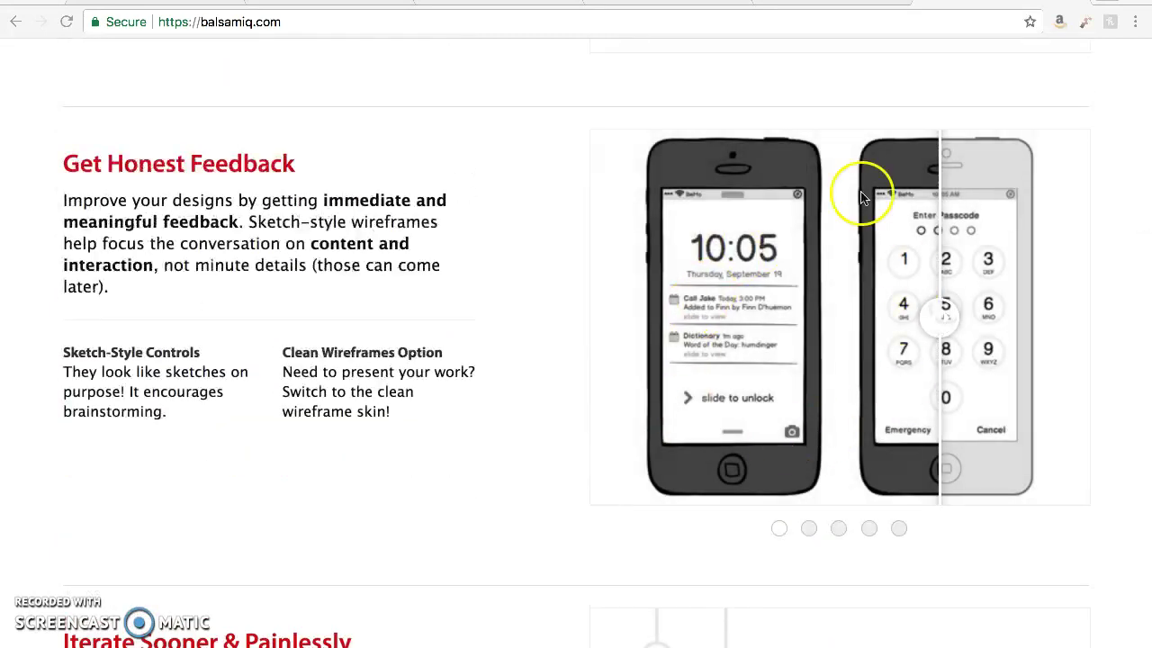
left_click(754, 419)
scroll(754, 419, "up", 10)
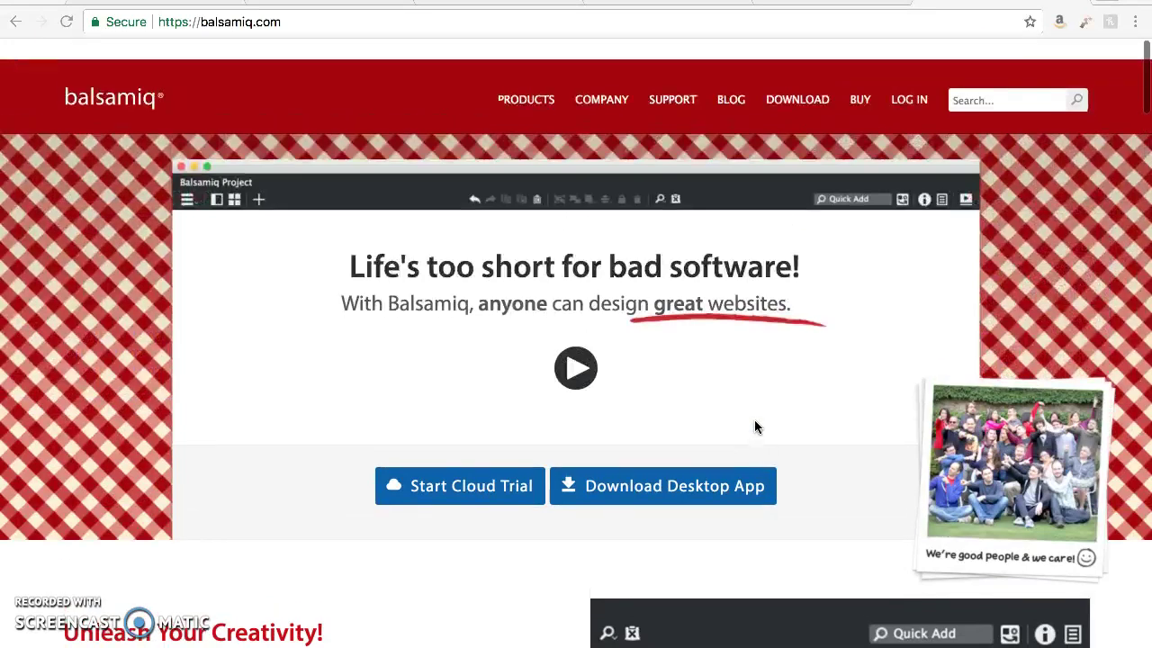
left_click(907, 85)
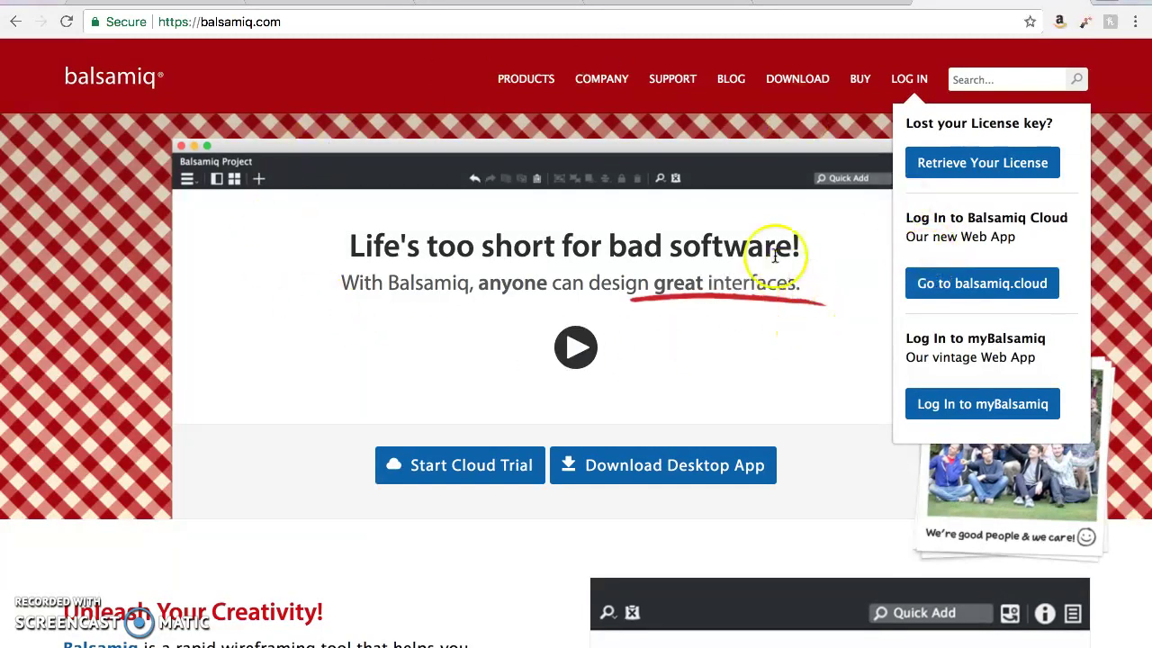
Load balsamiq.cloud and return to the Spaces list showing the Tutorial space
left_click(1017, 297)
left_click(999, 286)
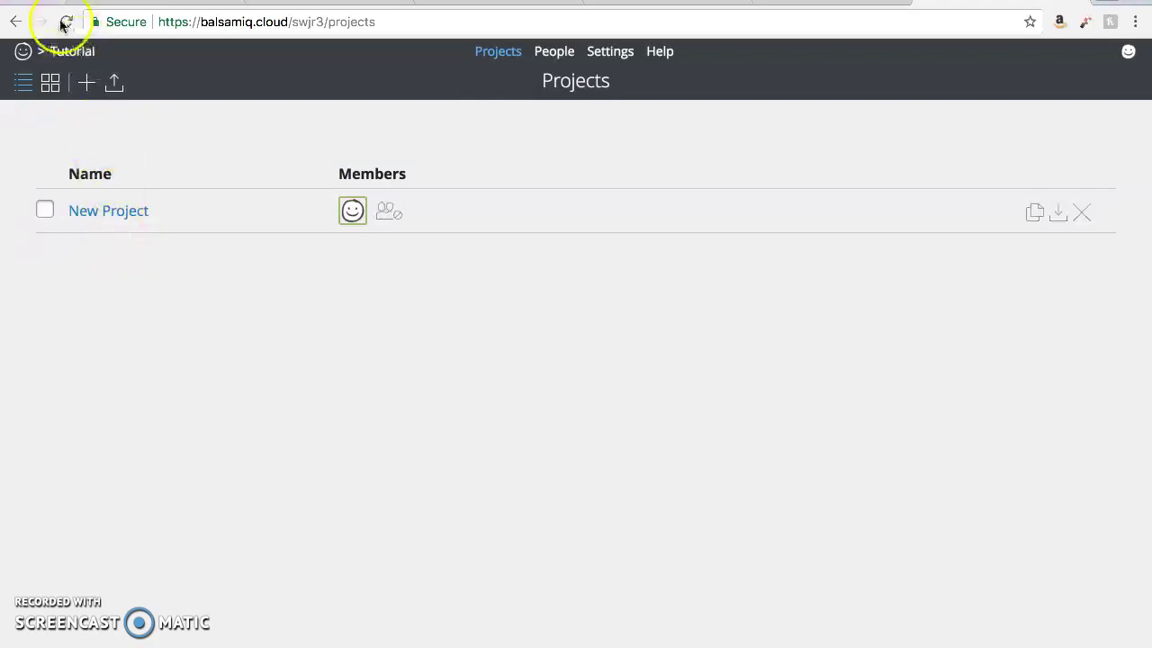
left_click(25, 56)
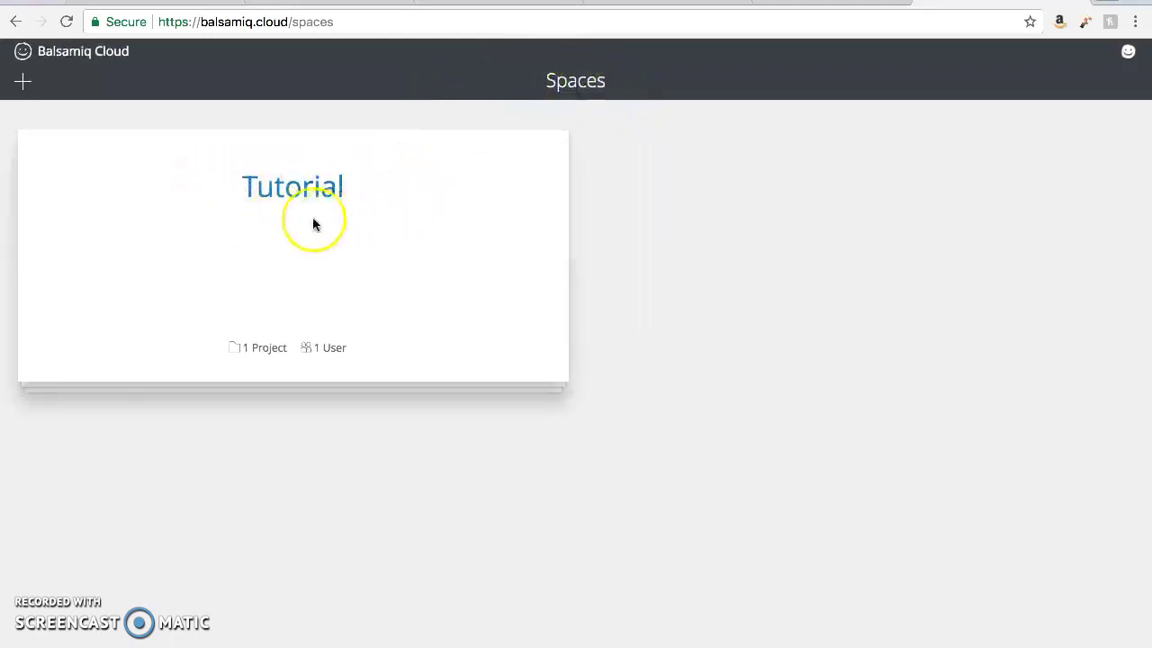
Rename New Project in the Tutorial space to 'Tutorial 1' and open its three wireframes
left_click(295, 232)
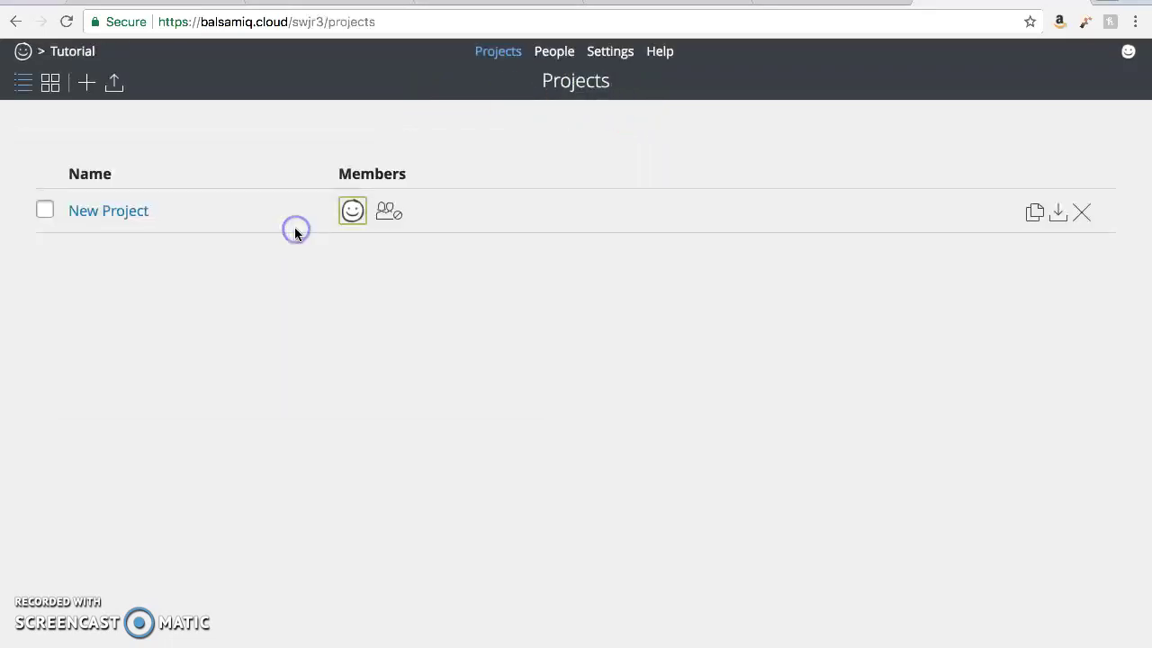
left_click(117, 210)
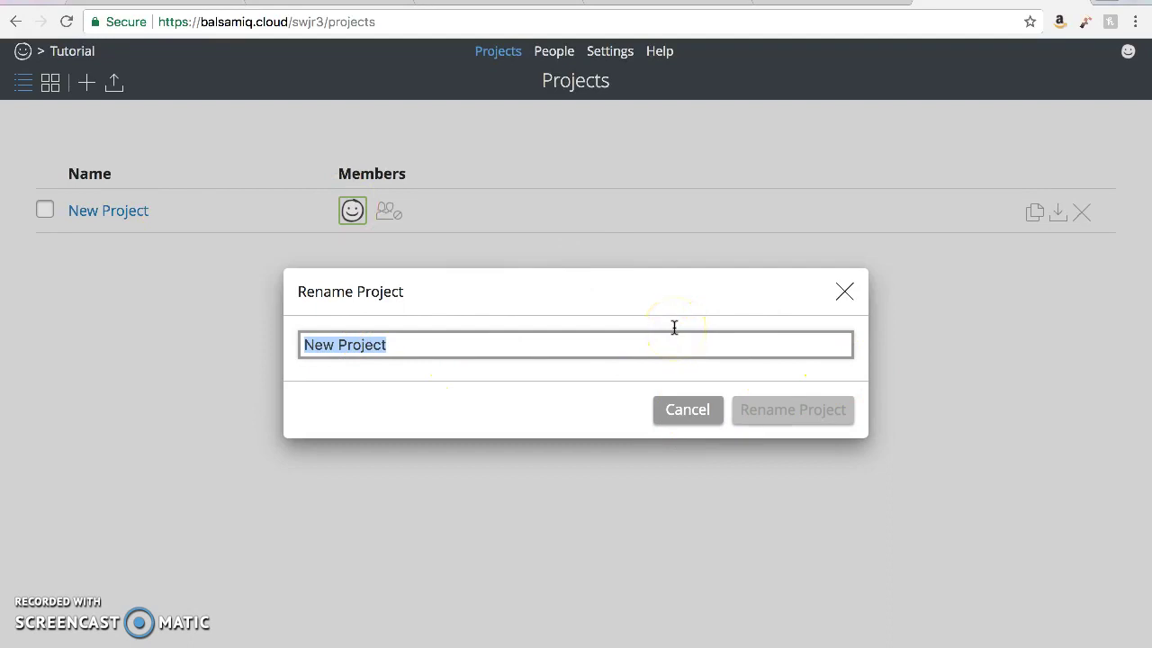
type("Tutorial 1")
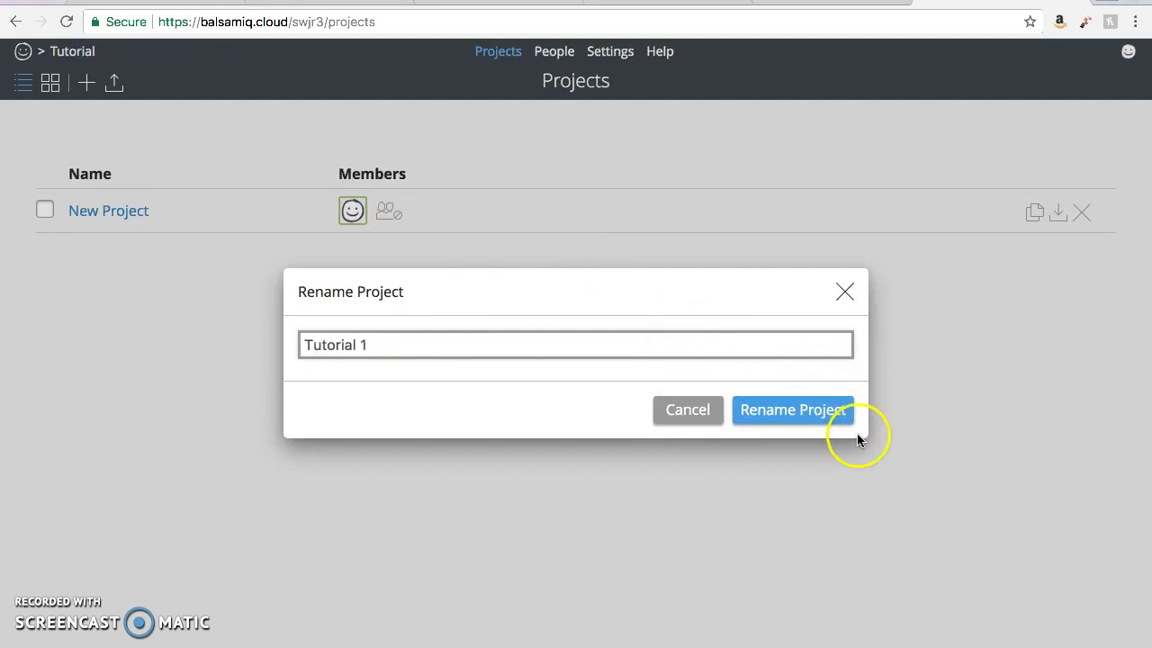
left_click(809, 411)
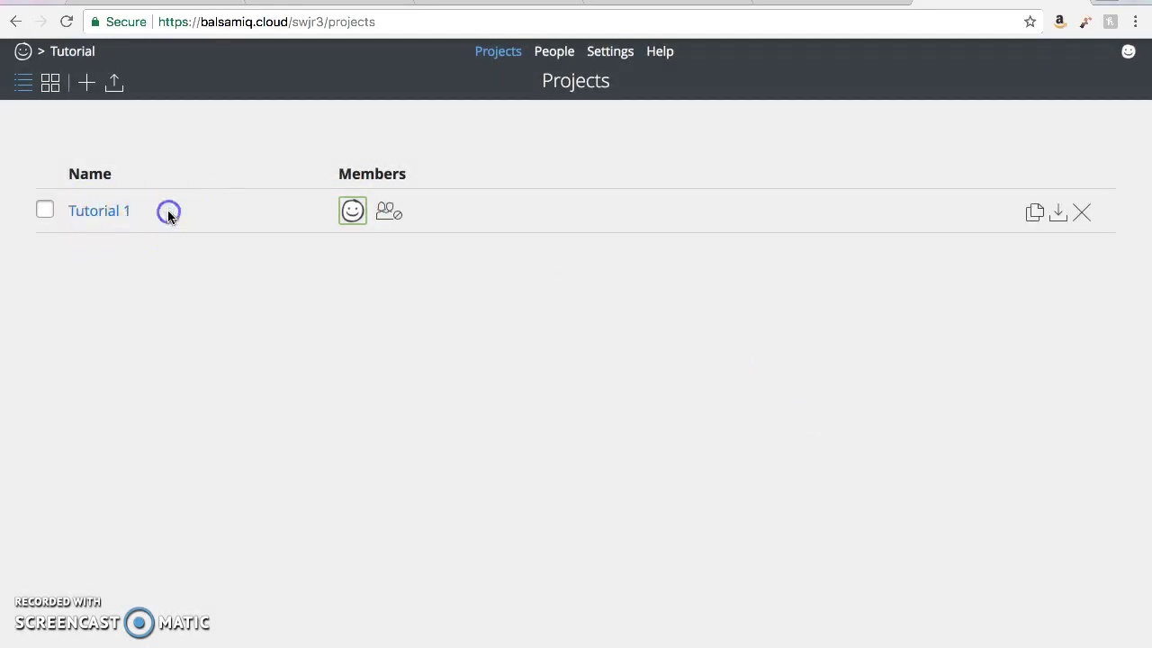
left_click(90, 216)
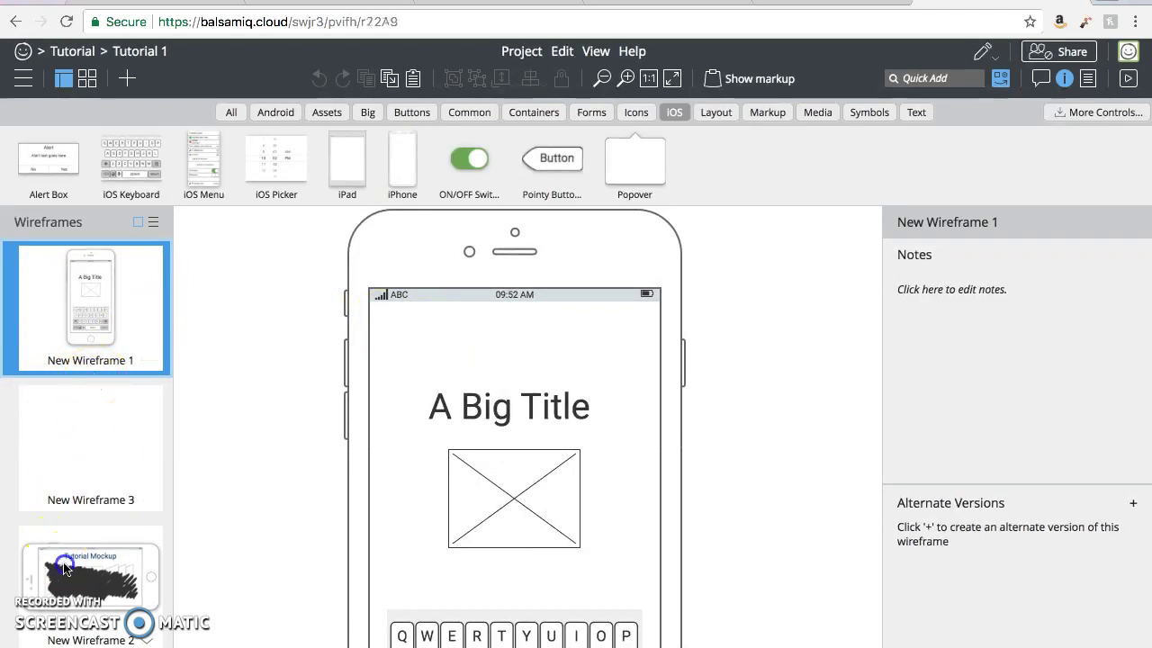
Open the empty New Wireframe 3 and browse the Android and iOS control libraries
left_click(57, 565)
left_click(119, 279)
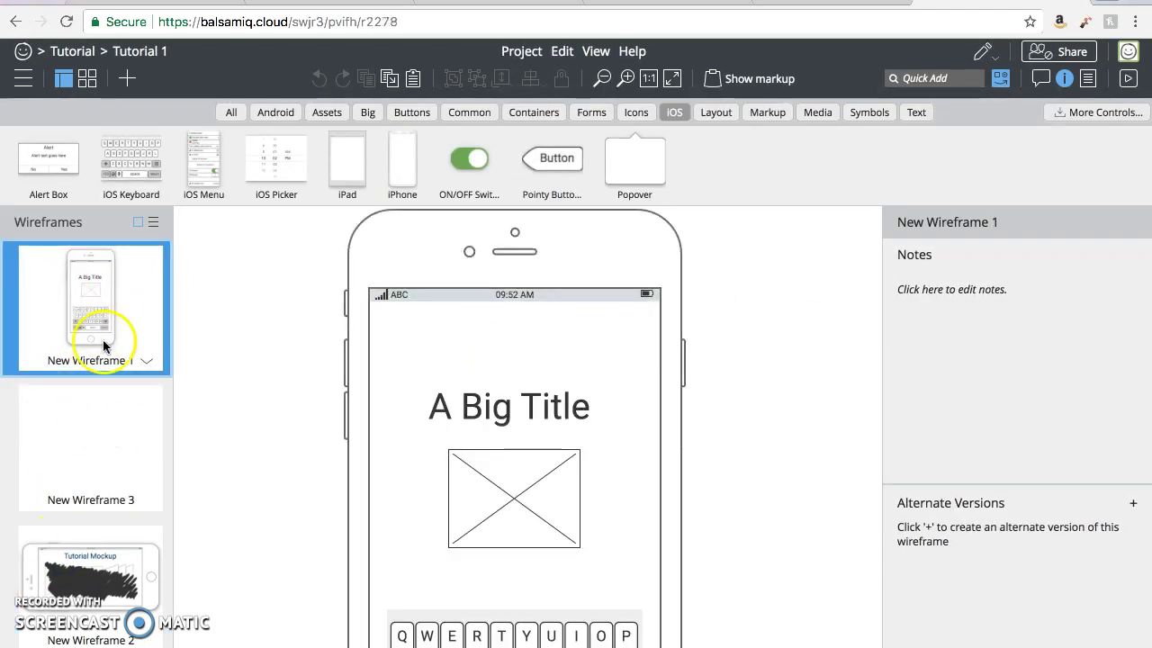
left_click(97, 435)
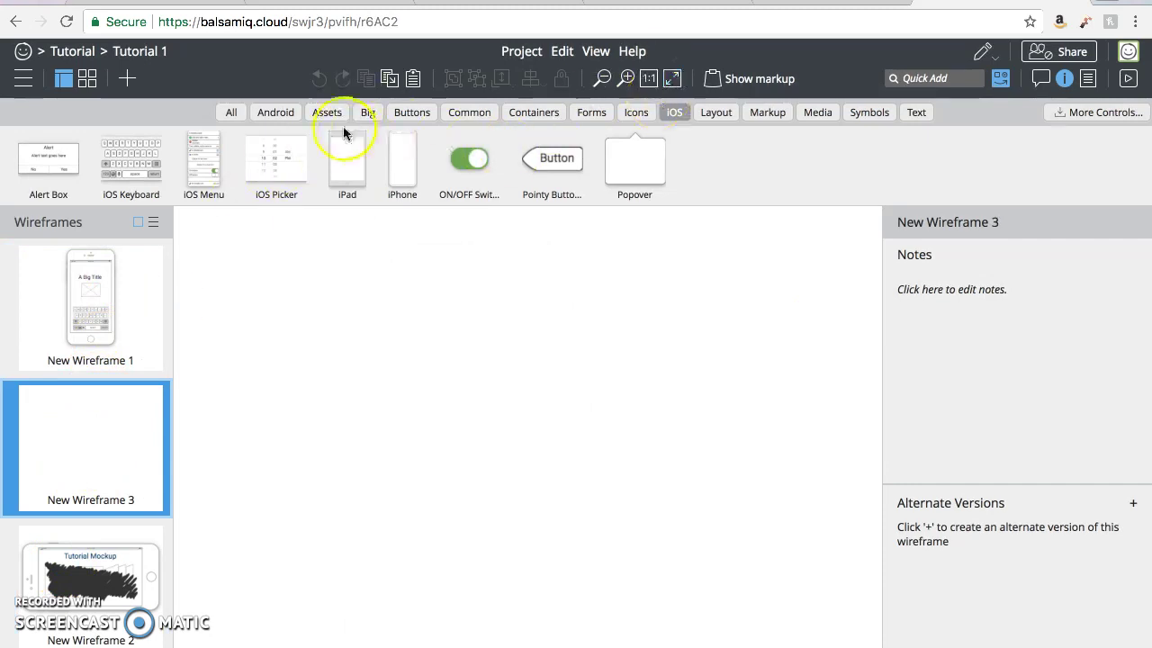
left_click(279, 115)
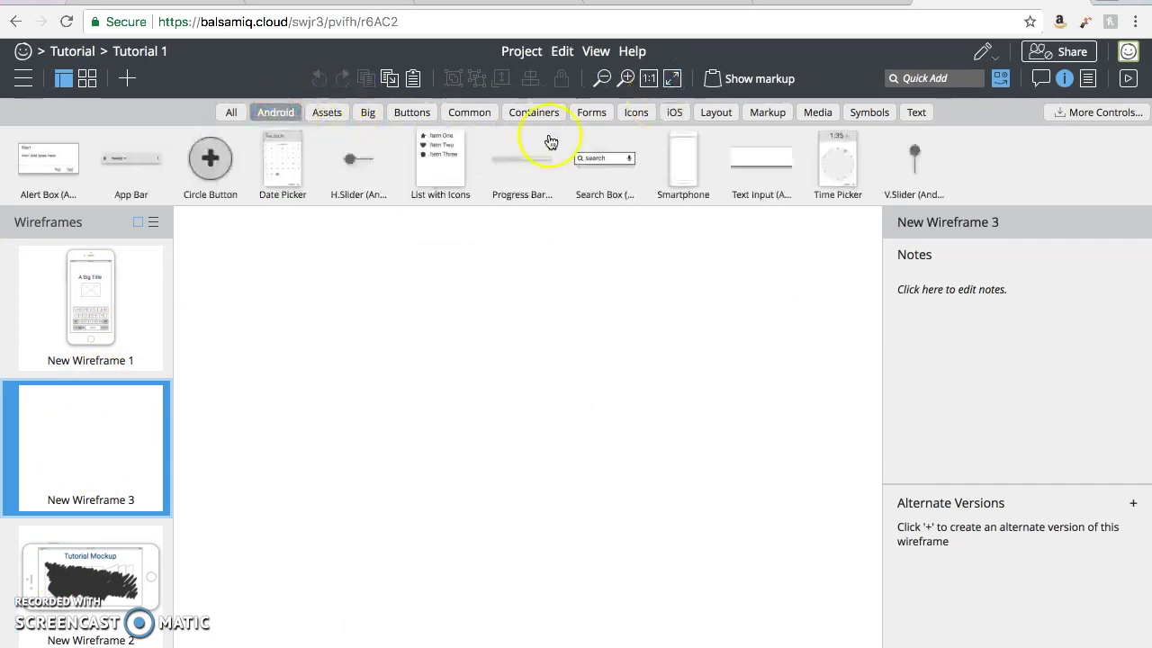
left_click(671, 115)
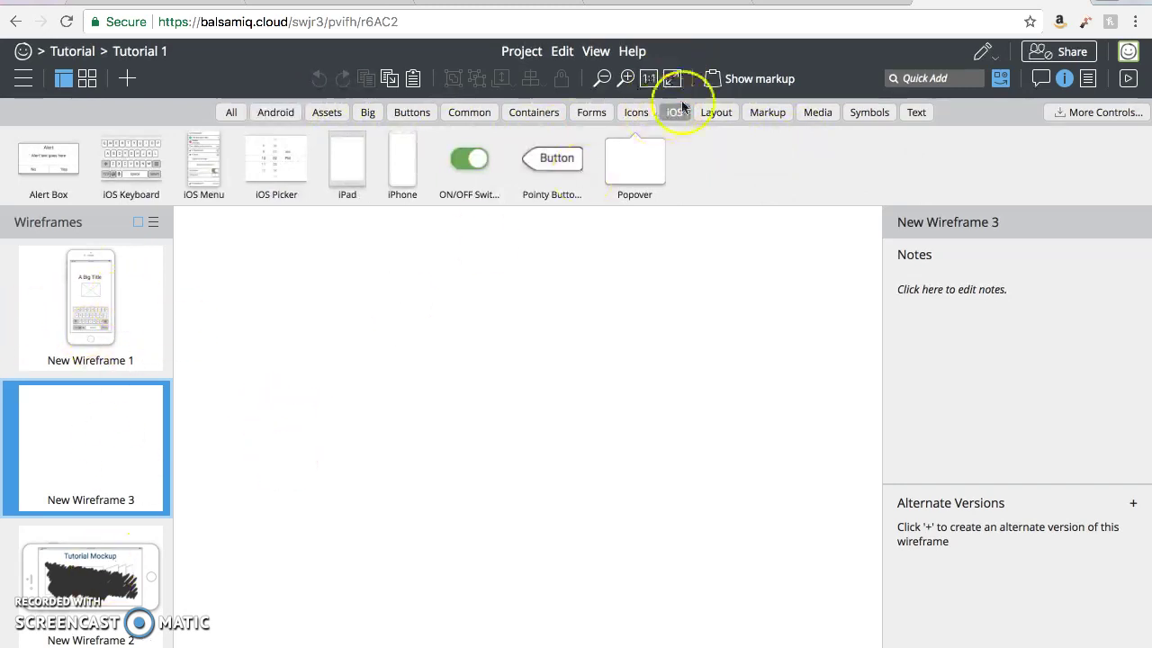
left_click(268, 114)
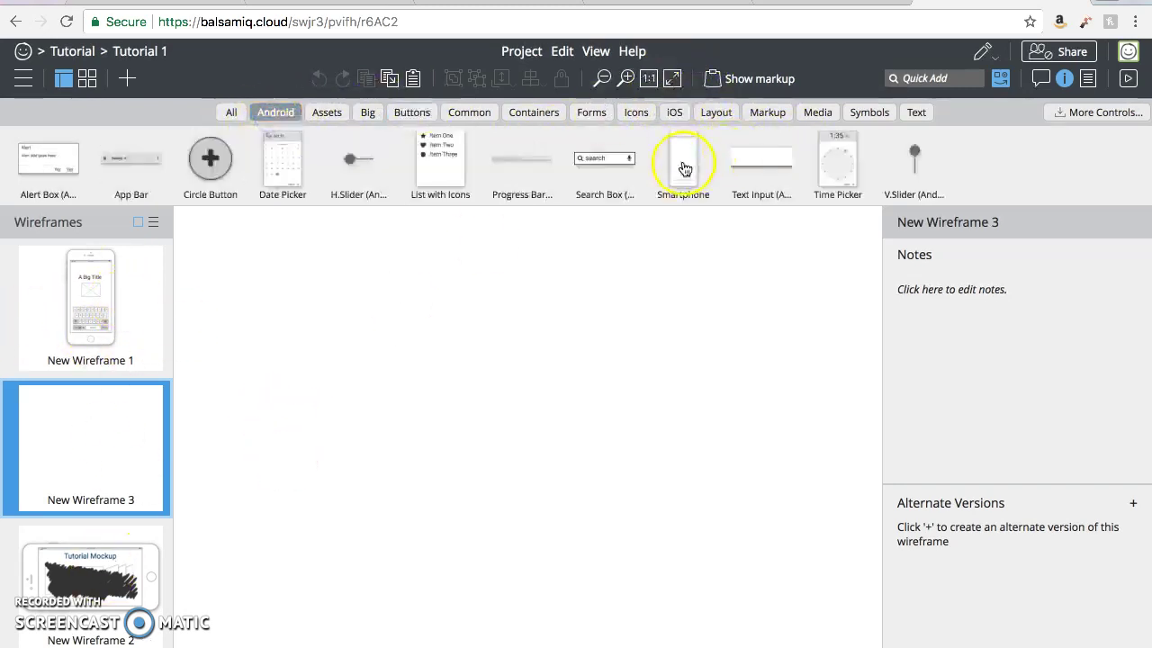
Try an Android smartphone in landscape on the canvas, then delete it
mouse_move(688, 161)
left_mouse_down()
mouse_move(710, 394)
mouse_move(498, 462)
left_mouse_up()
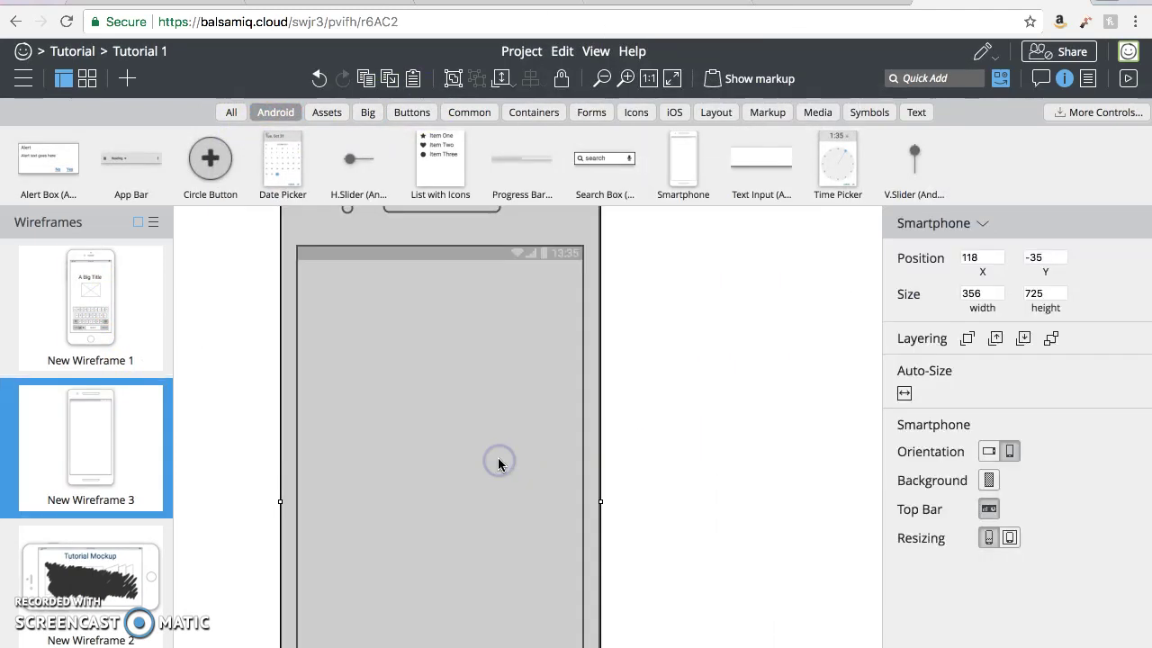
scroll(498, 464, "down", 3)
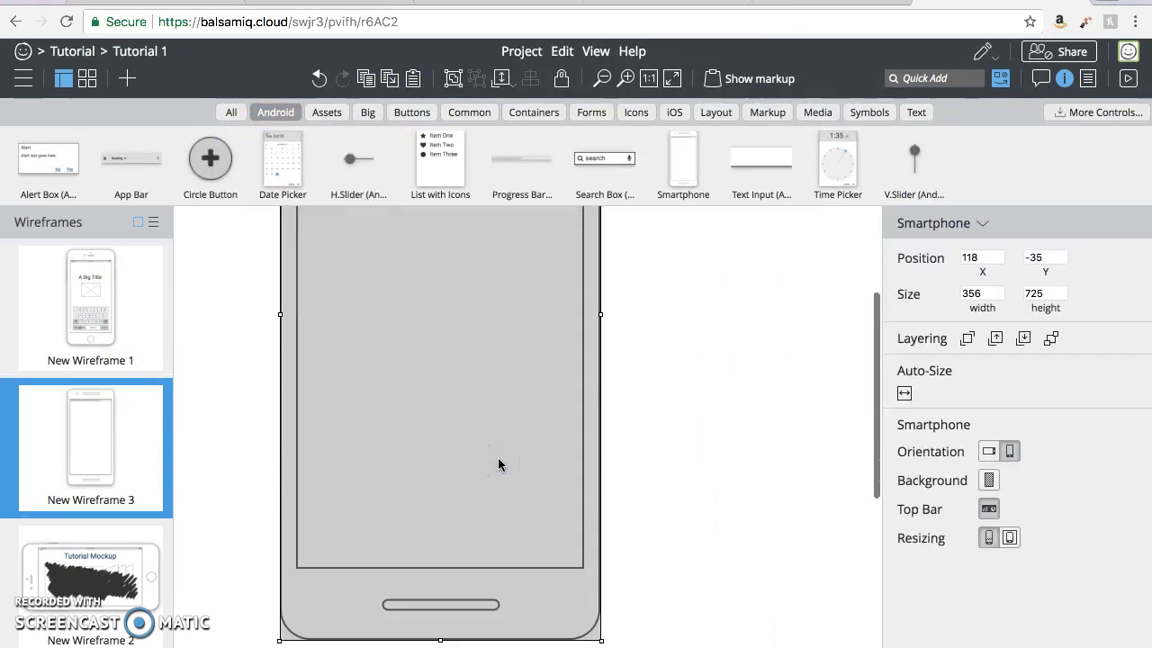
left_click(989, 454)
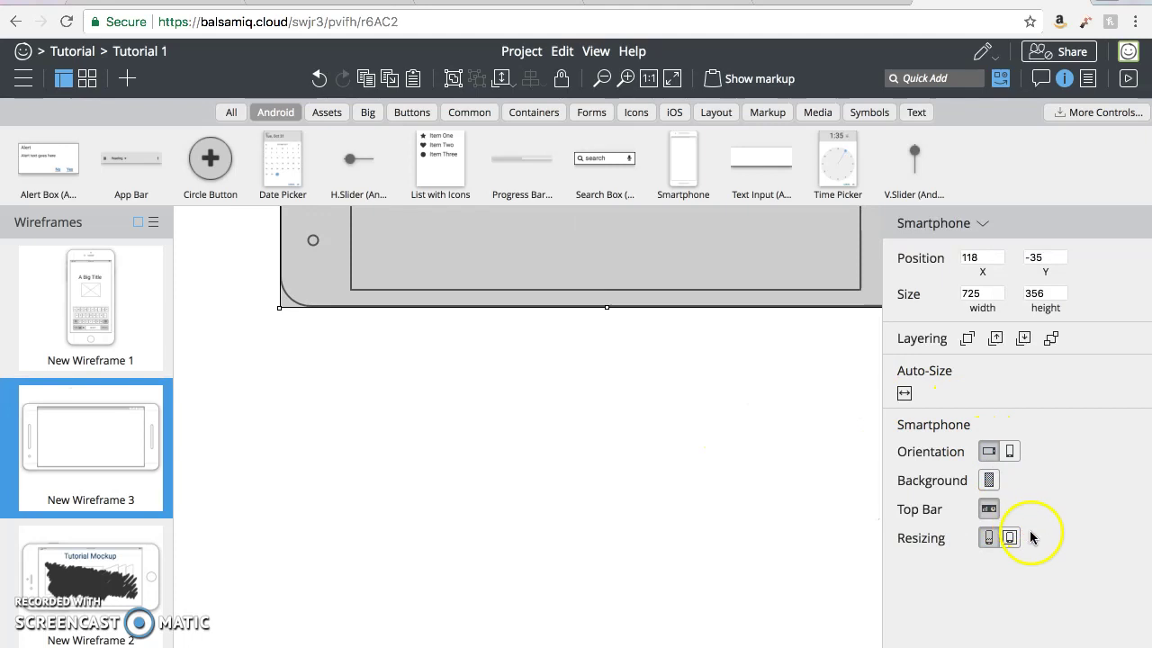
left_click(1010, 537)
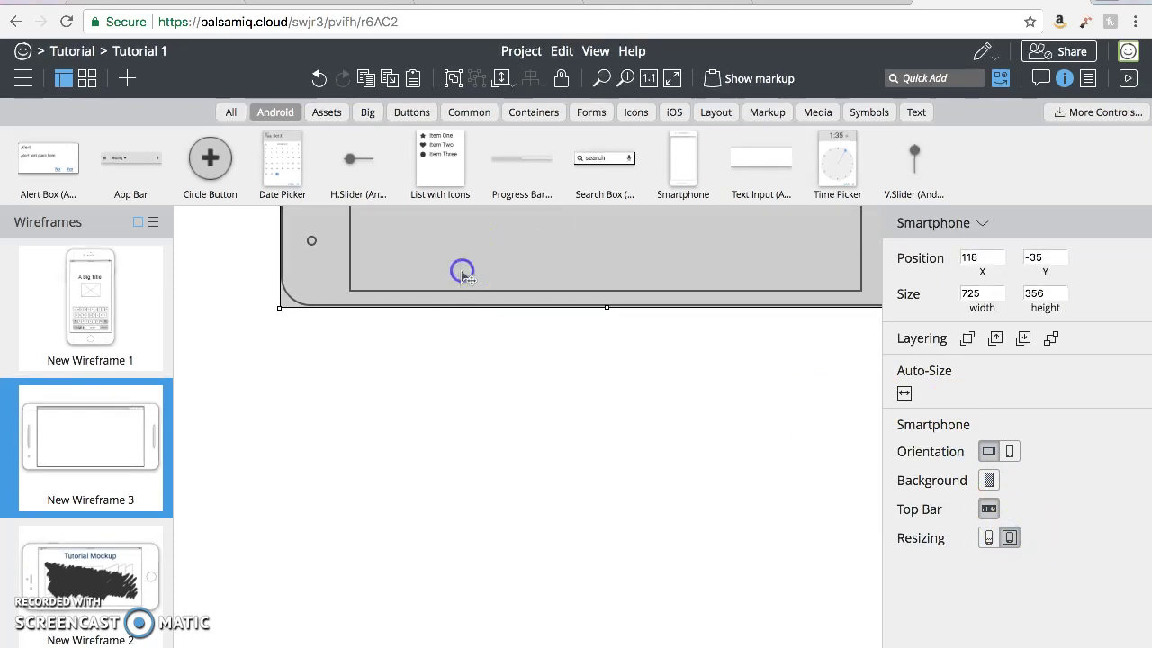
key("Delete")
Place an iPhone on New Wireframe 3 and set its model to 6, 7, 8
left_click(676, 114)
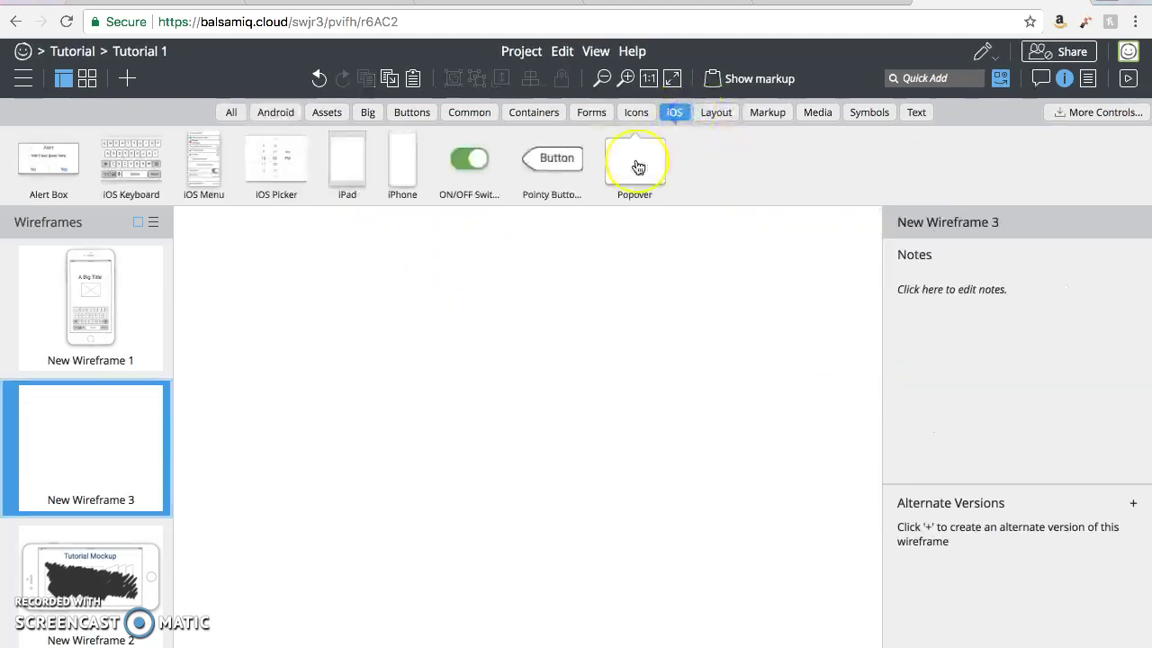
left_click_drag(400, 151, 609, 415)
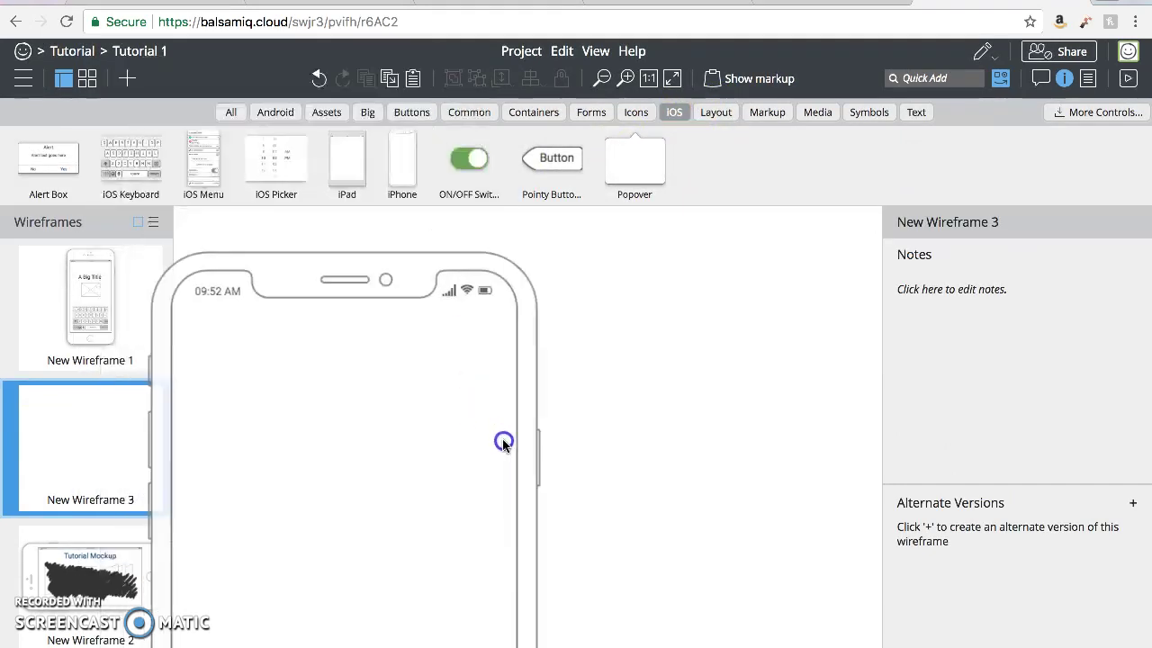
scroll(609, 414, "down", 3)
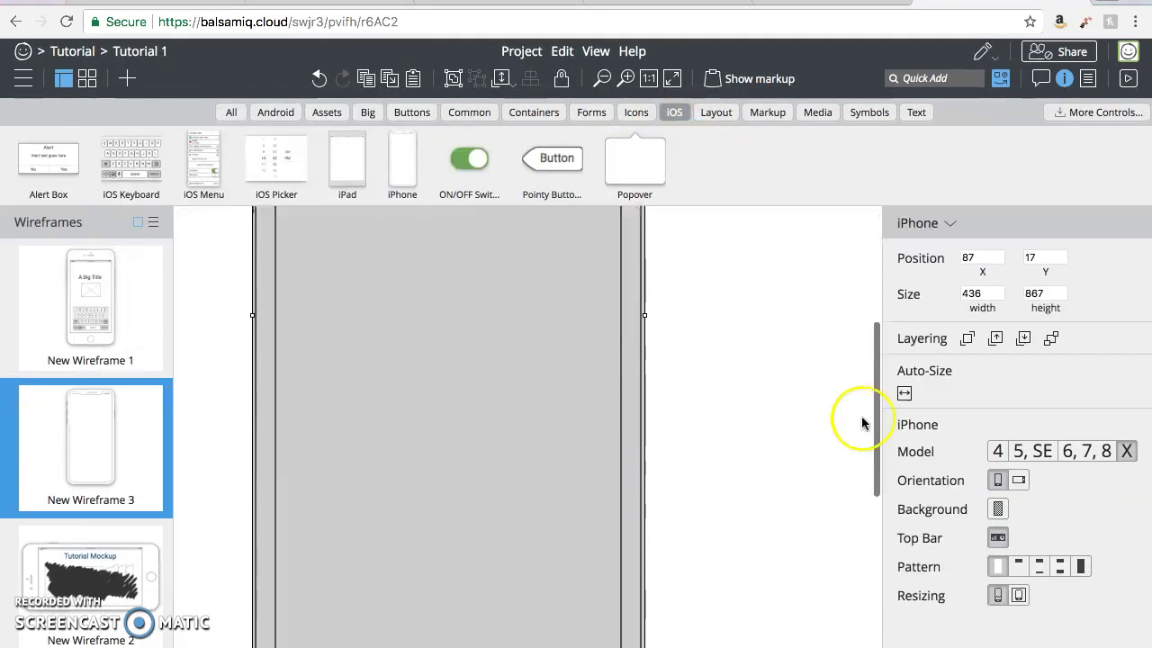
left_click(997, 451)
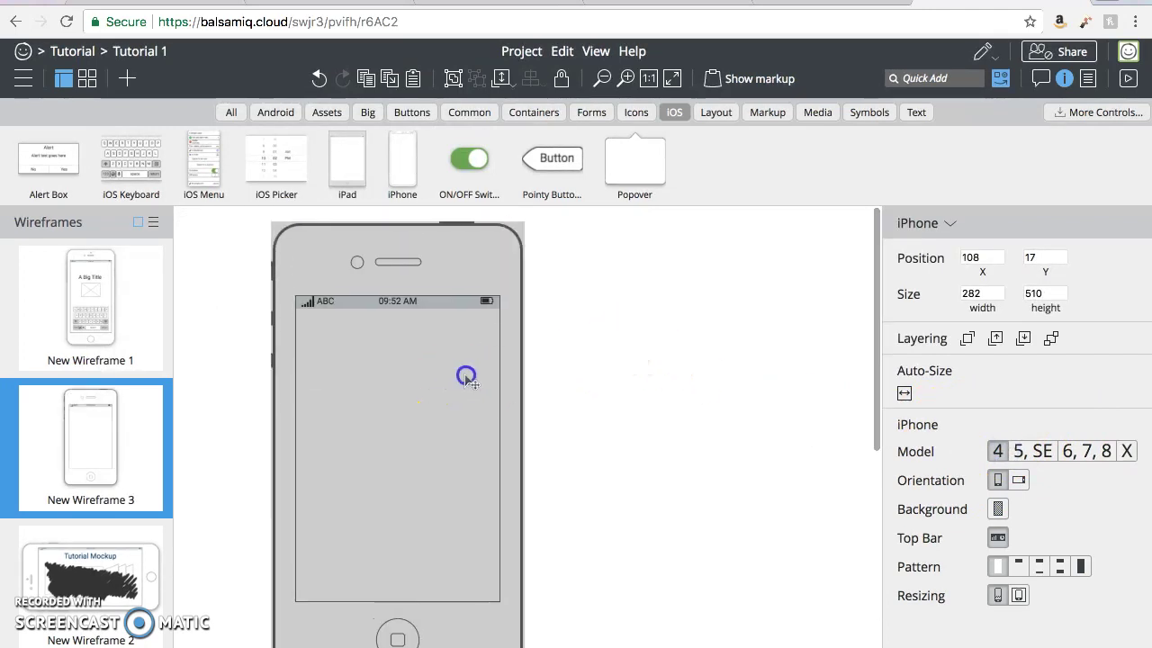
left_click_drag(441, 367, 429, 351)
left_click(1066, 452)
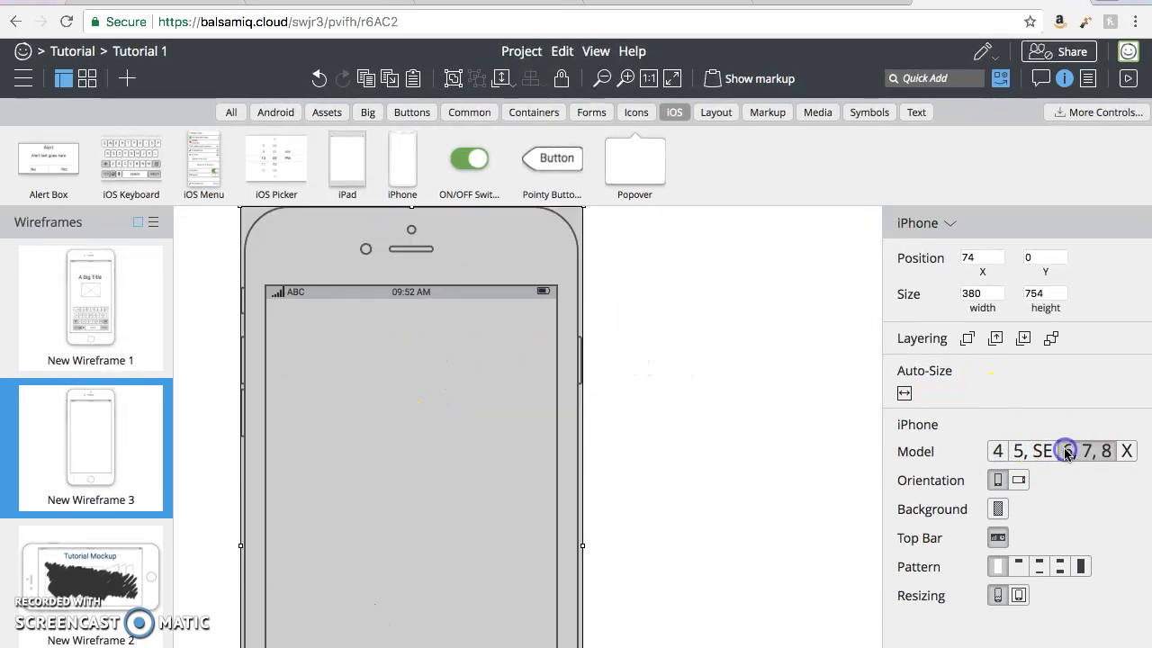
left_click(1118, 453)
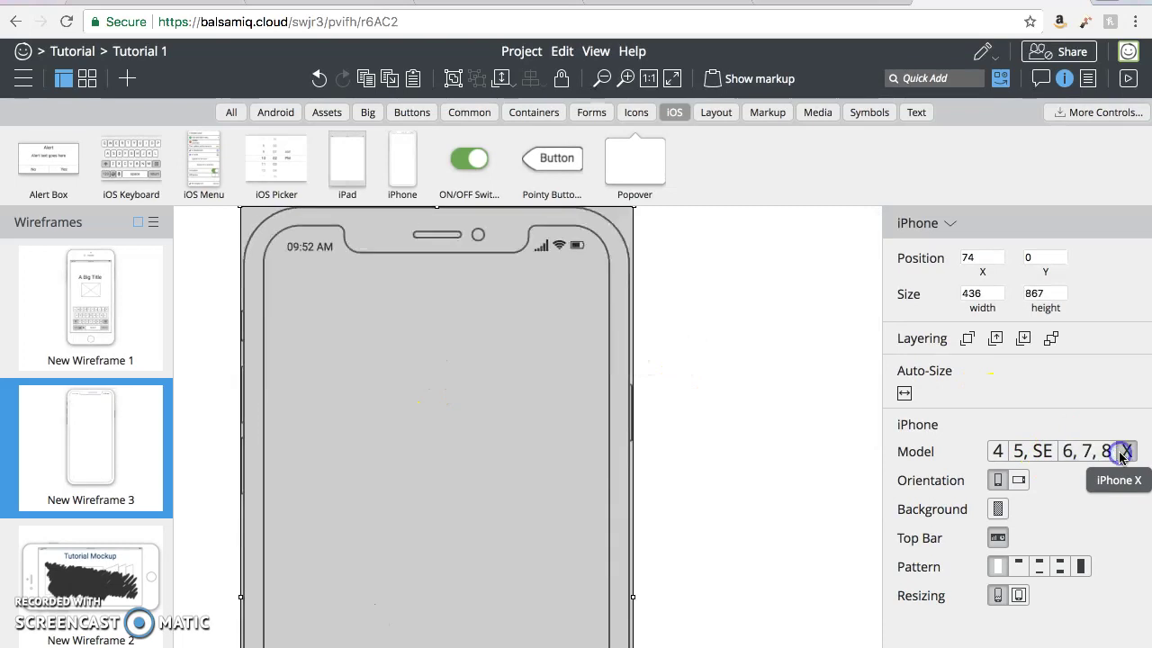
left_click(1068, 454)
Reposition the iPhone frame and lock it so it can no longer be selected
scroll(528, 441, "down", 5)
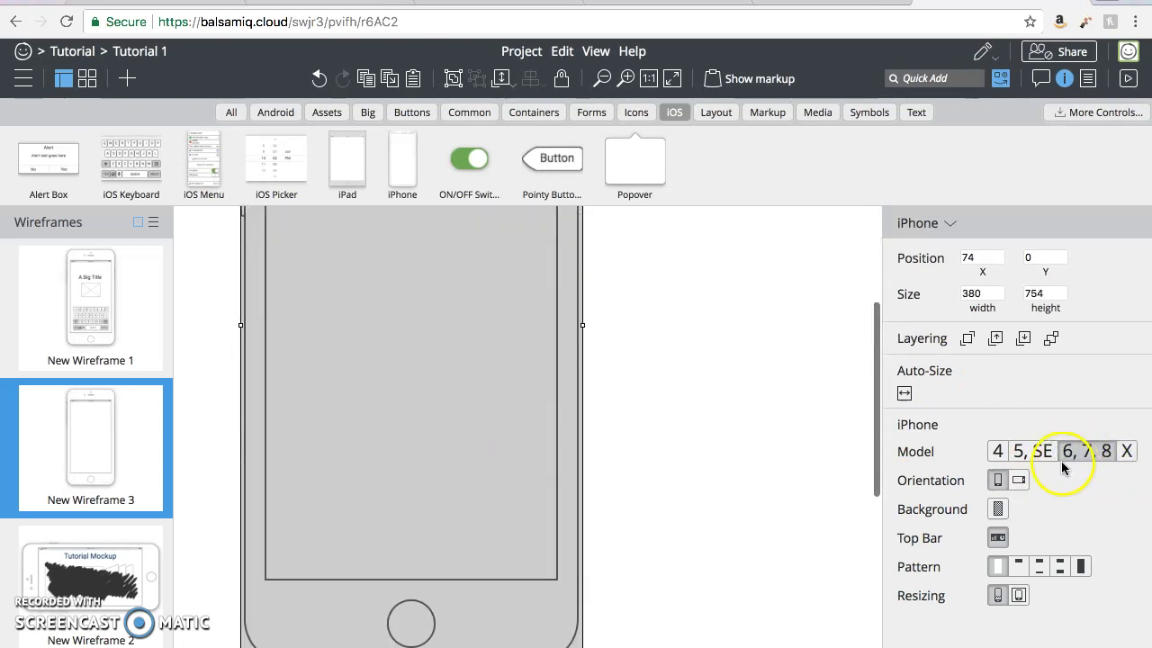
scroll(323, 381, "up", 3)
scroll(324, 381, "down", 5)
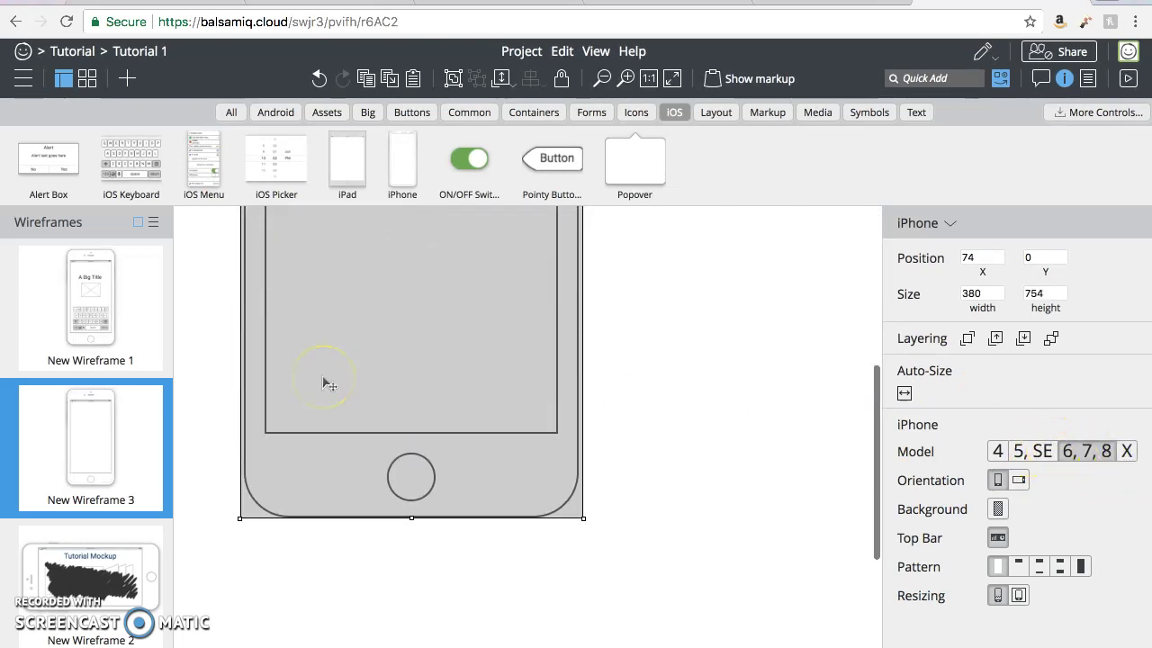
mouse_move(353, 372)
left_mouse_down()
mouse_move(426, 432)
mouse_move(411, 444)
mouse_move(419, 479)
left_mouse_up()
scroll(420, 486, "down", 5)
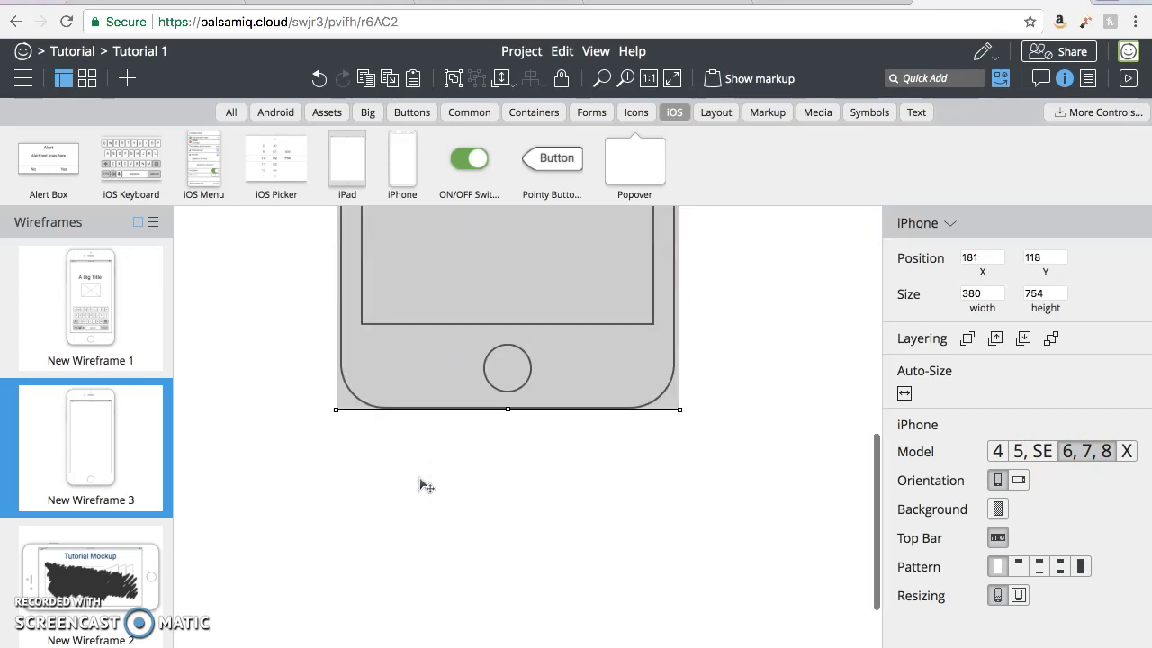
scroll(612, 412, "up", 5)
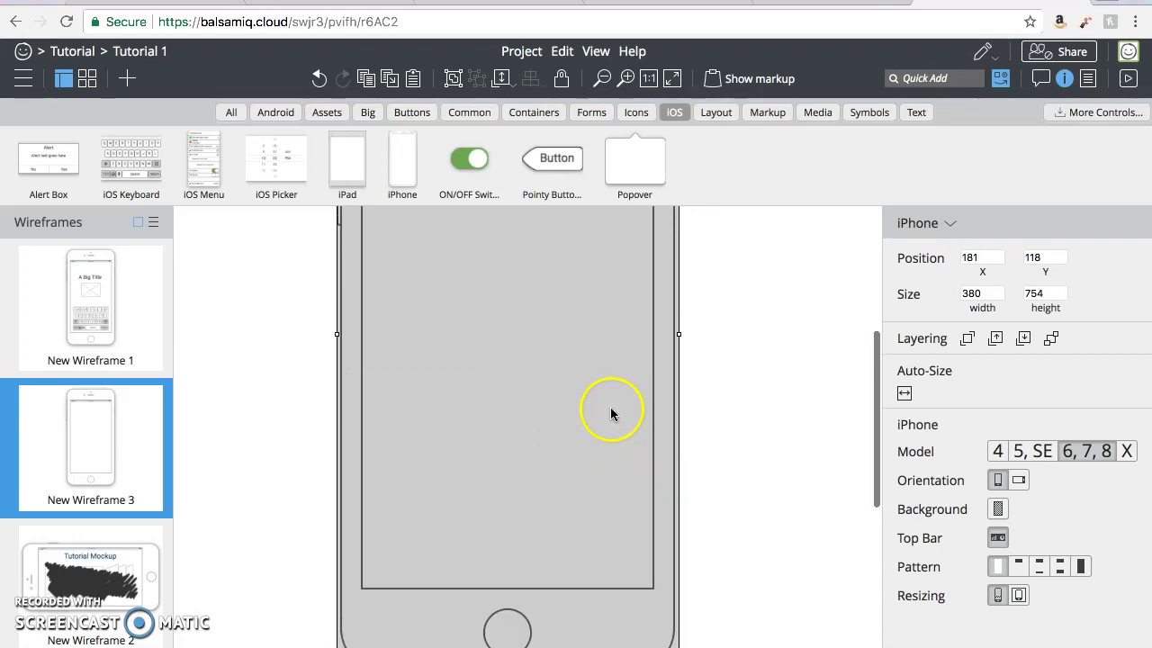
left_click(563, 81)
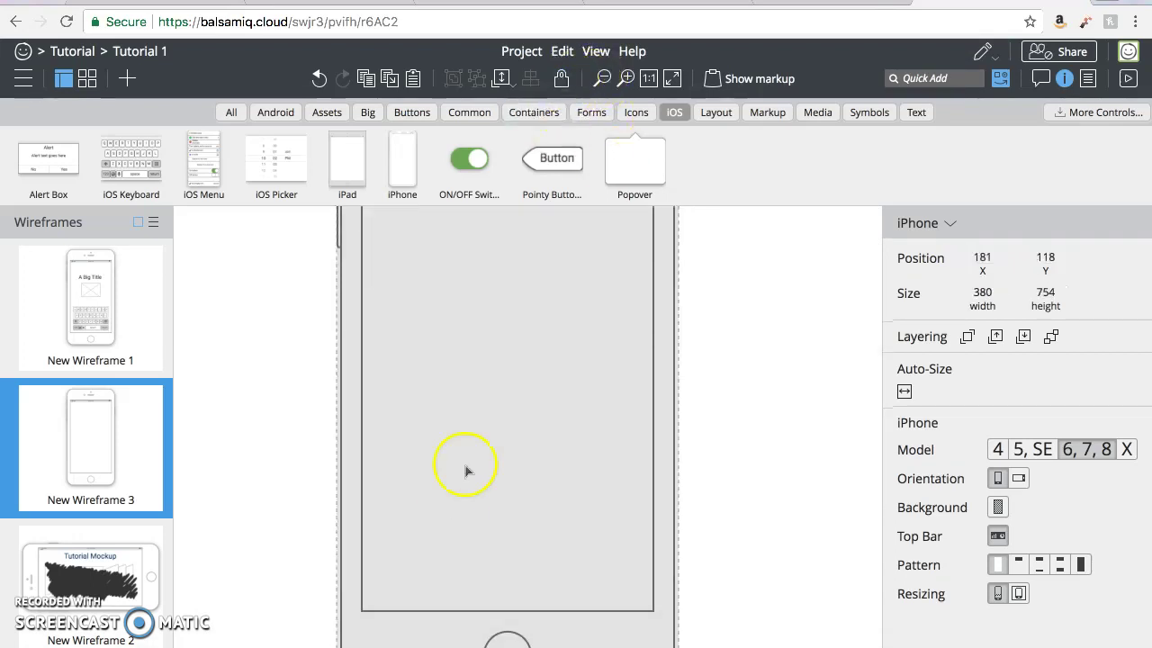
left_click(559, 407)
left_click(417, 355)
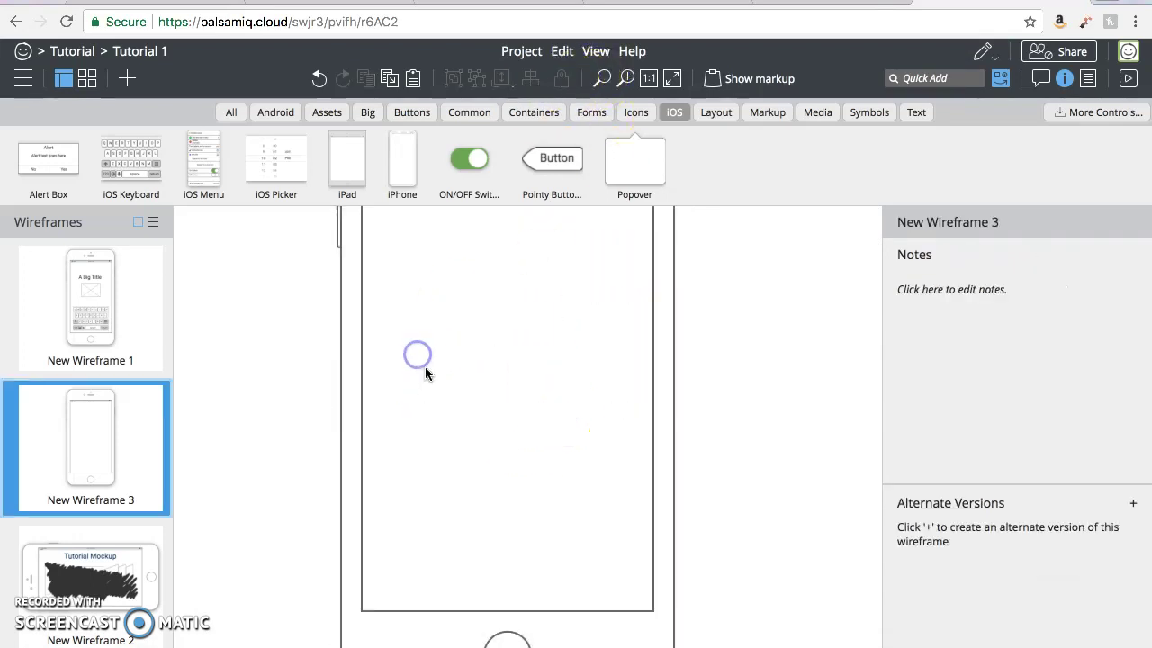
scroll(617, 387, "up", 1)
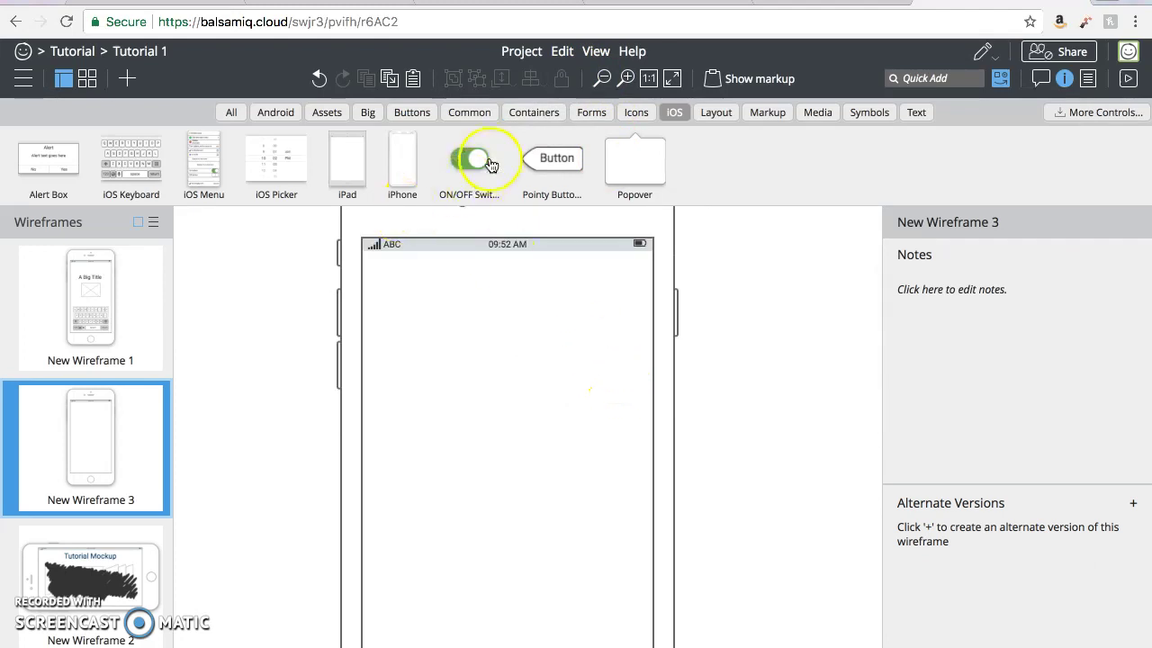
mouse_move(90, 306)
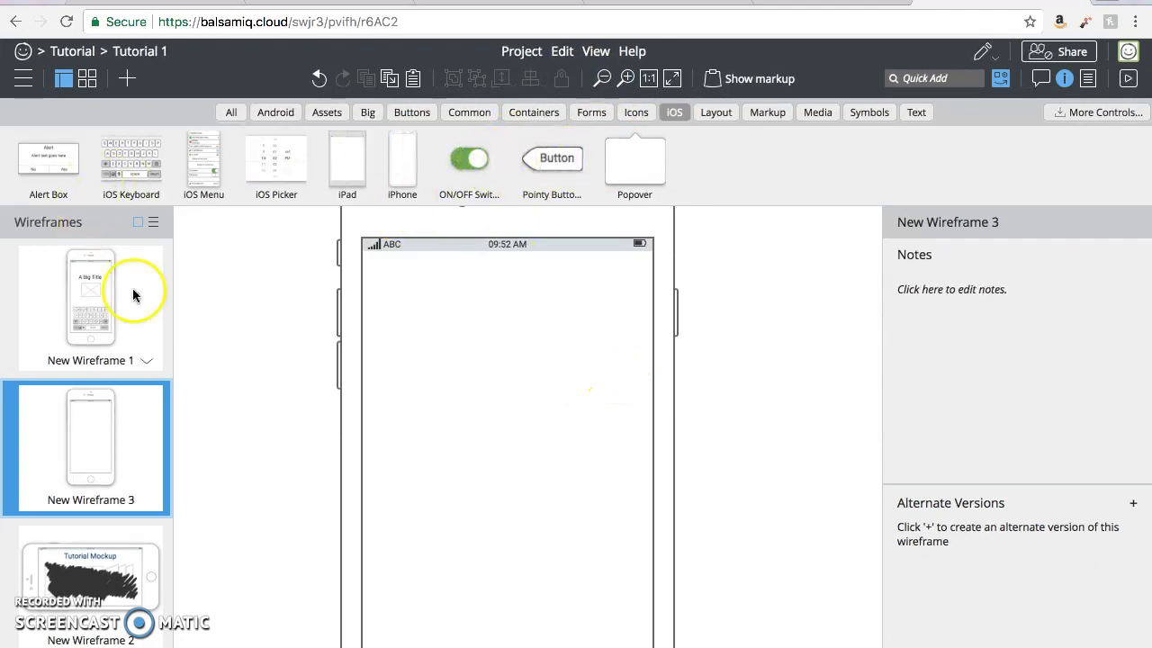
scroll(303, 236, "down", 2)
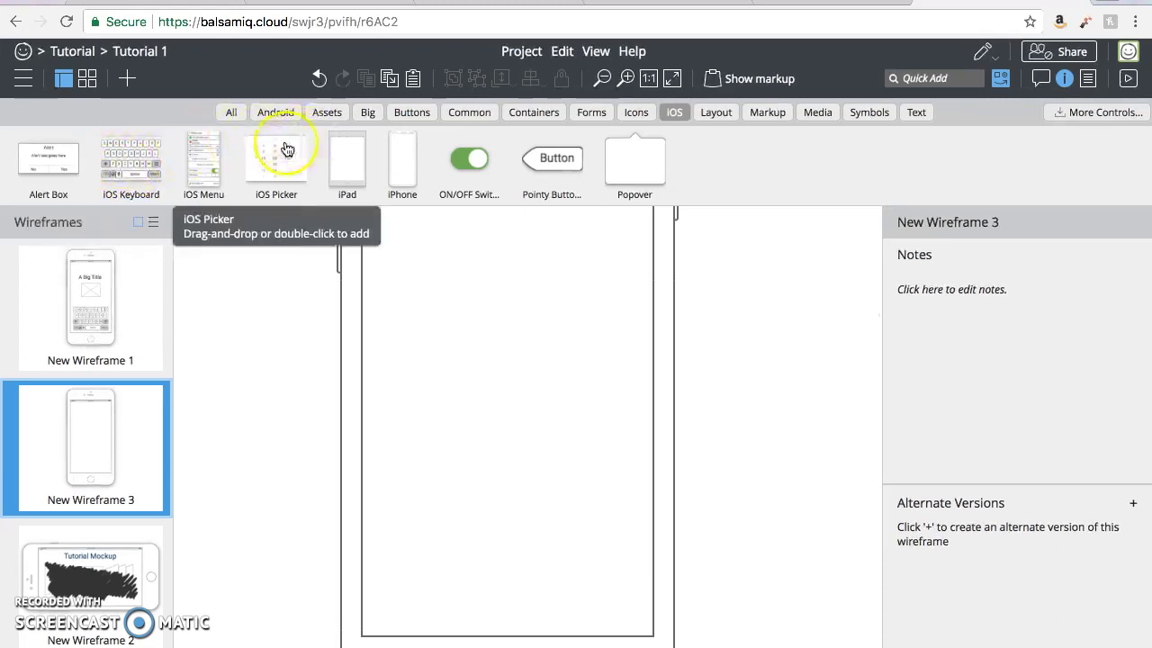
left_click_drag(283, 149, 520, 468)
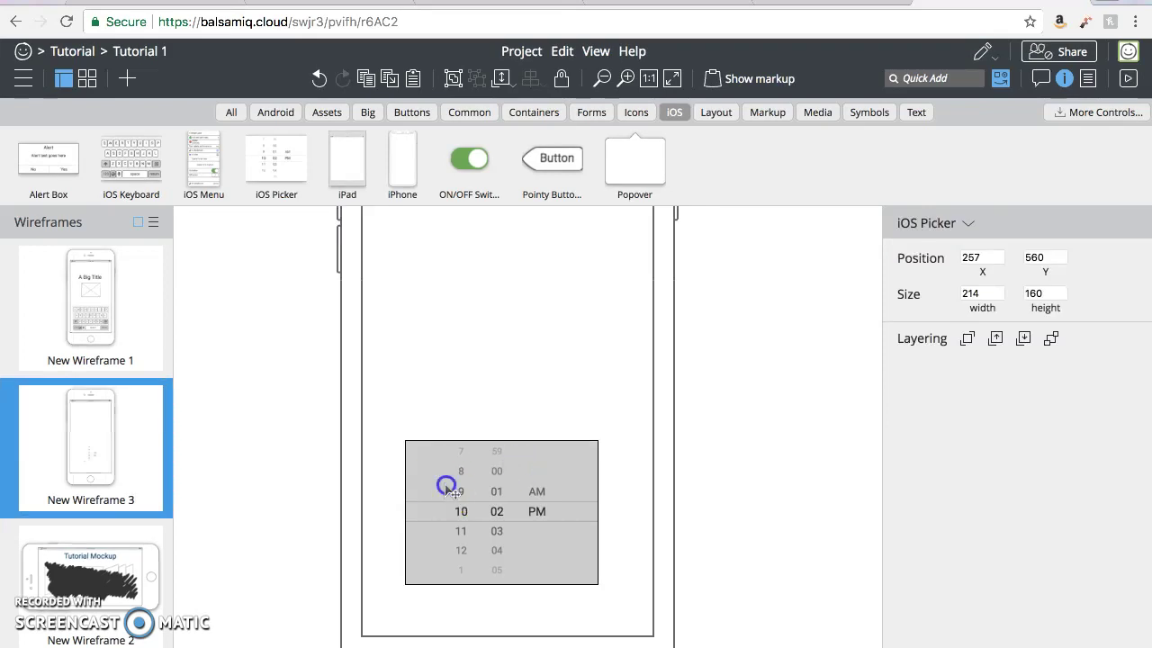
left_click_drag(413, 444, 398, 434)
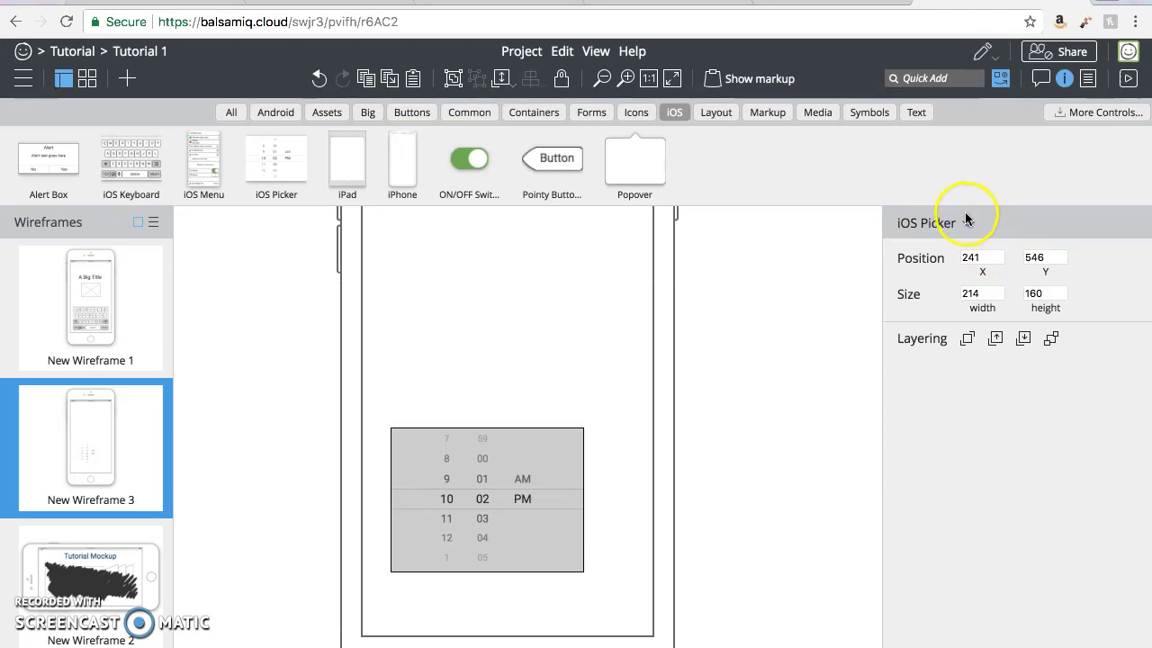
left_click_drag(489, 544, 483, 518)
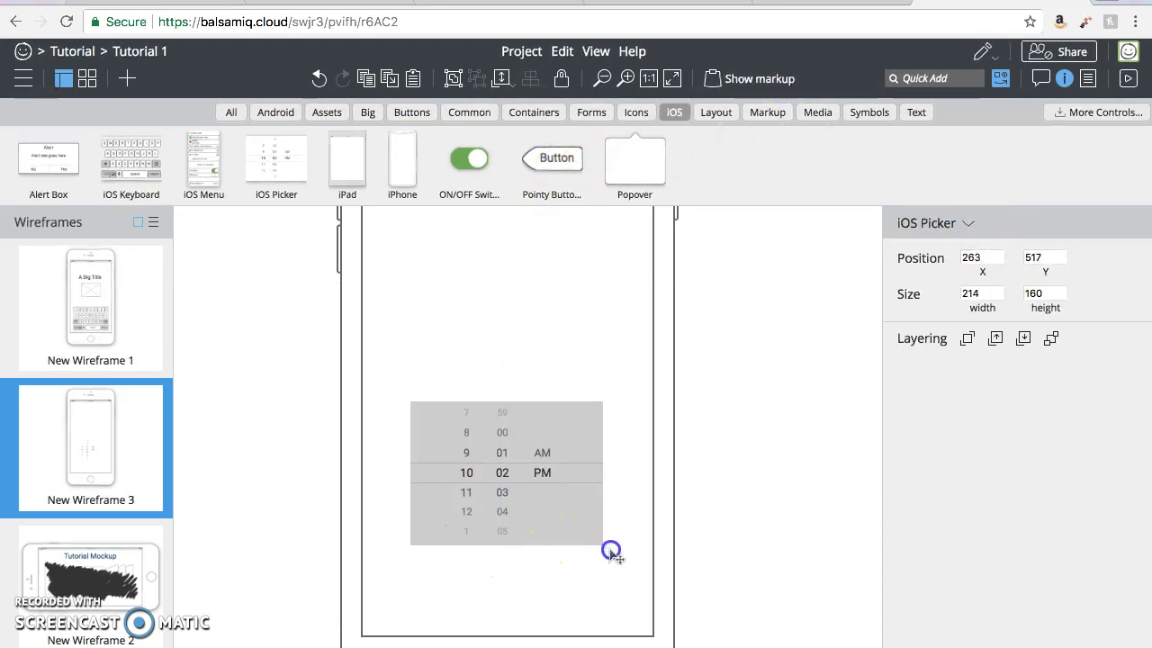
left_click_drag(583, 543, 619, 584)
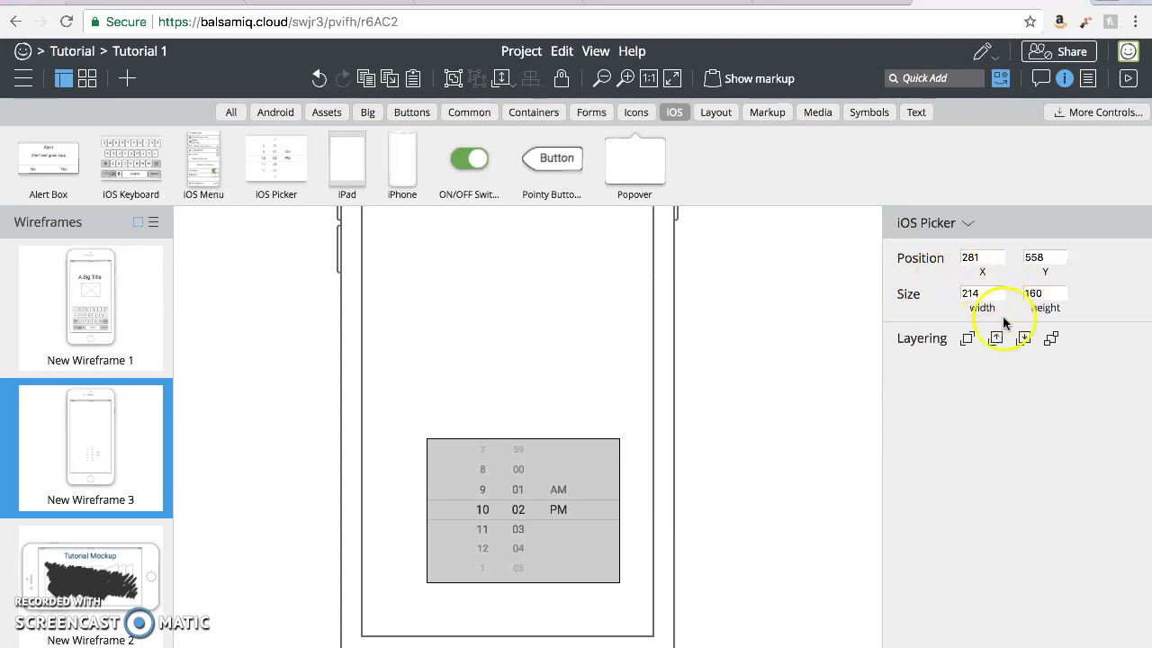
Replace the time picker with an iOS keyboard near the bottom of the phone screen
key("Delete")
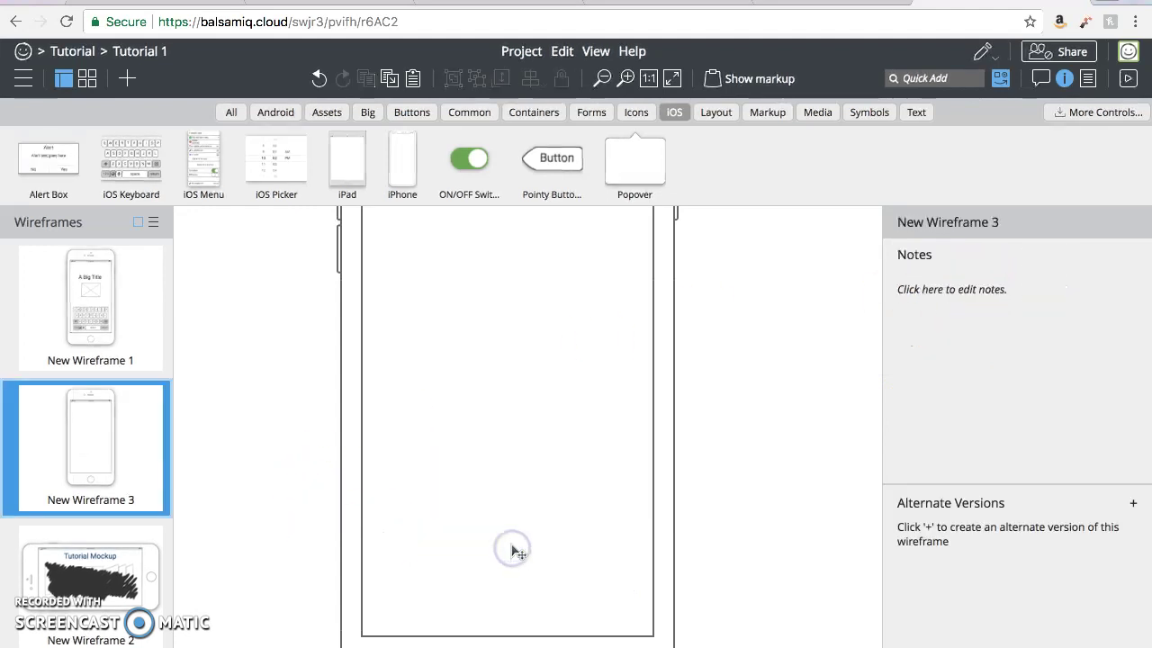
left_click_drag(139, 169, 555, 538)
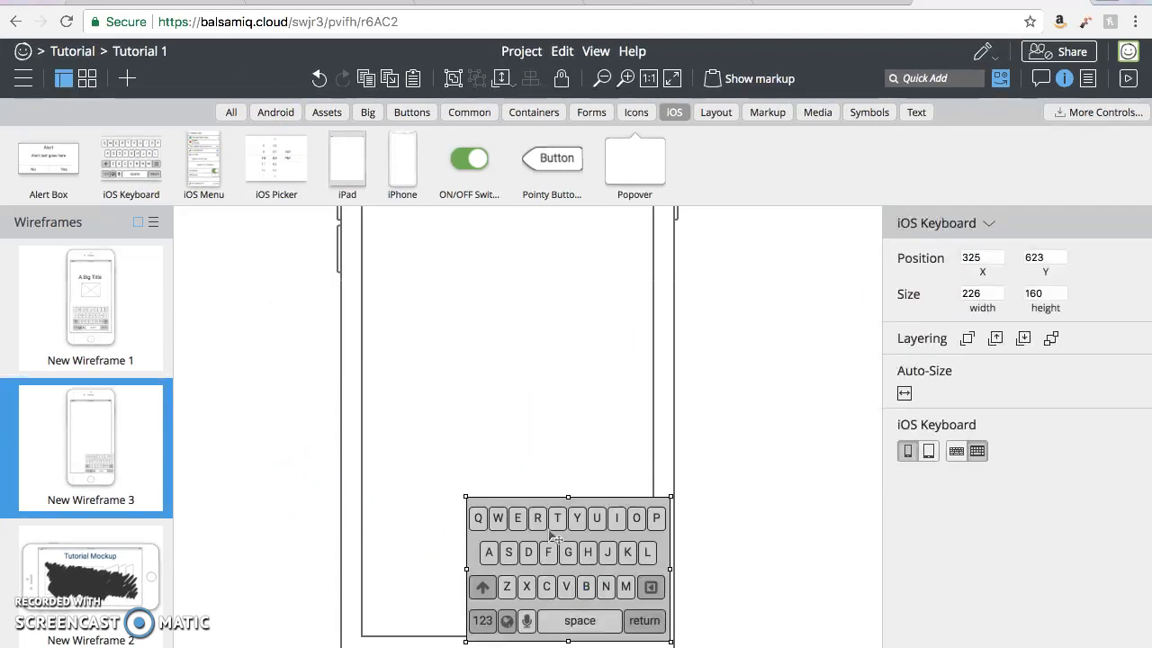
left_click(465, 493)
left_click(478, 517)
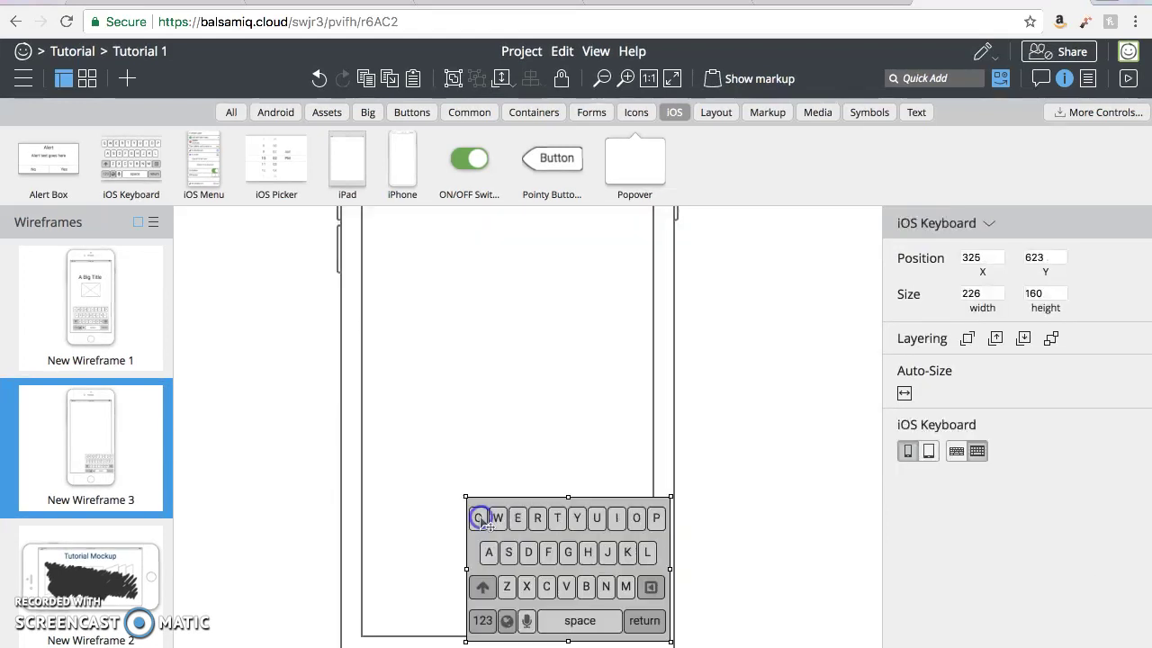
left_click_drag(477, 517, 416, 505)
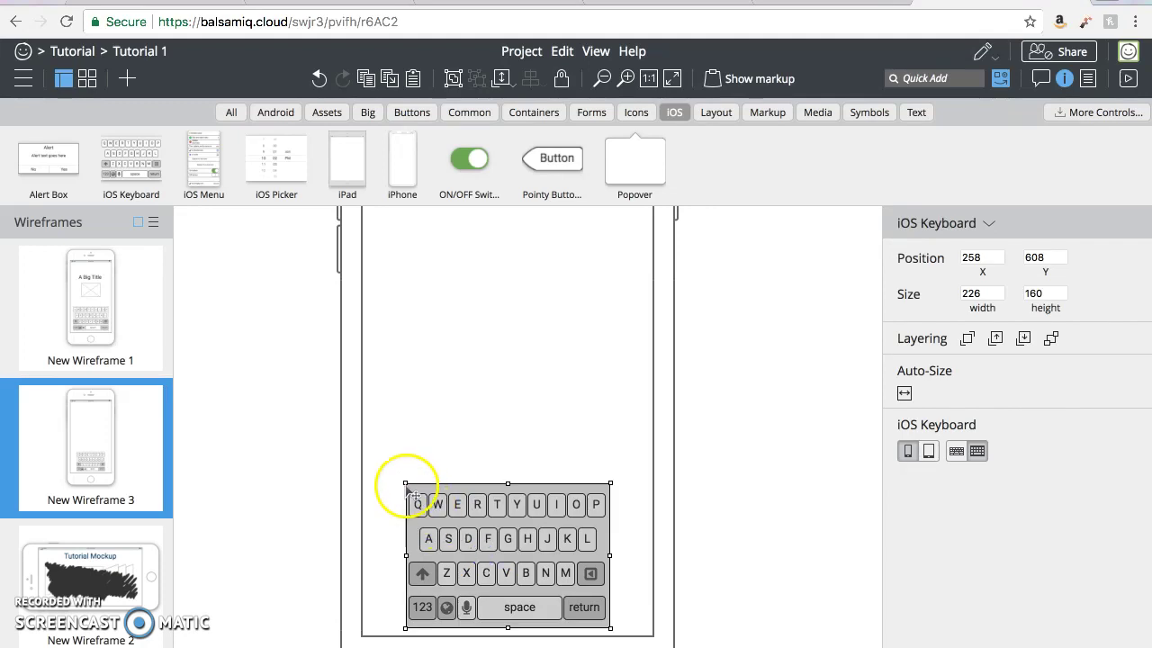
left_click_drag(406, 484, 372, 411)
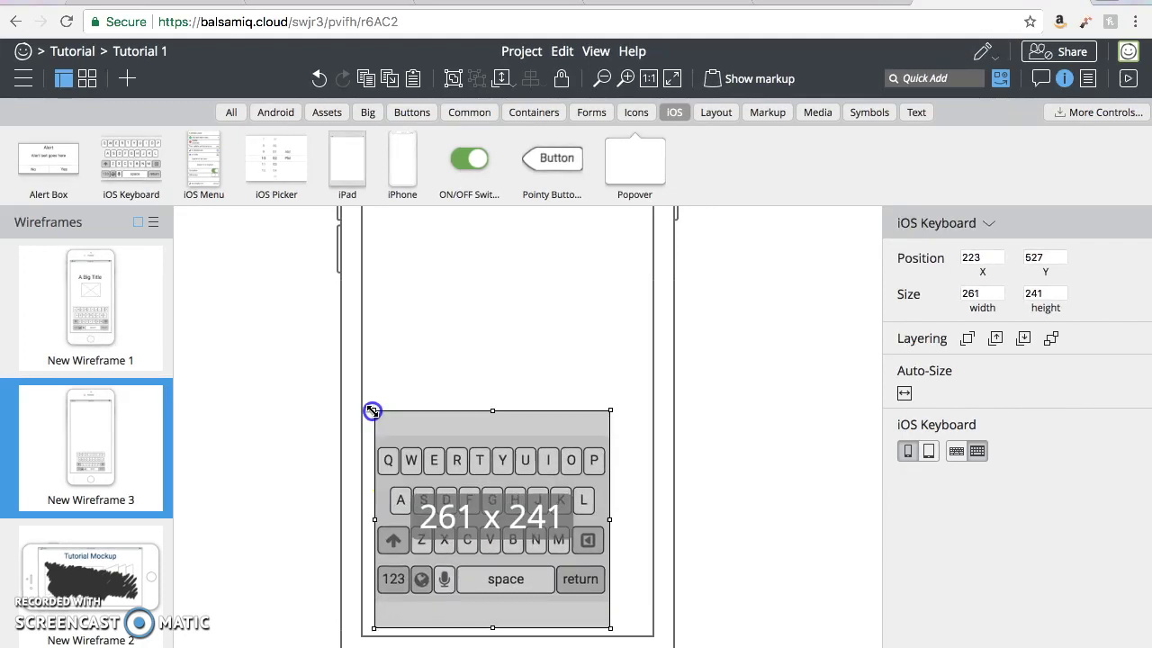
left_click_drag(463, 510, 494, 503)
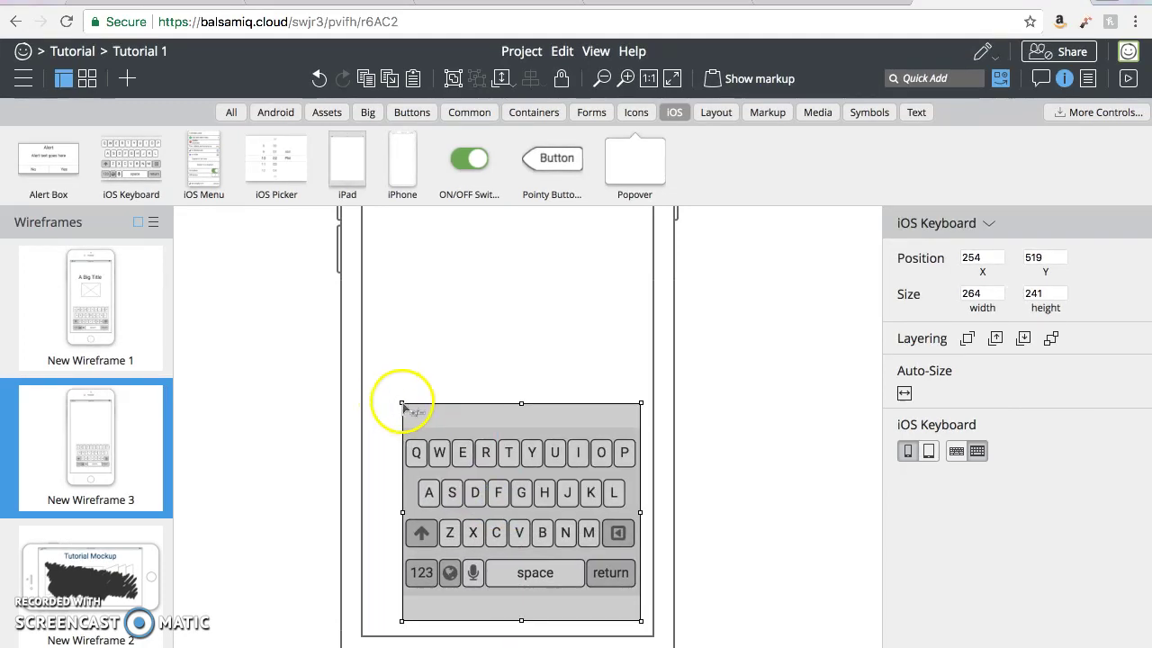
Widen the keyboard across the phone screen, nudge it down, and lock it
left_click(401, 400)
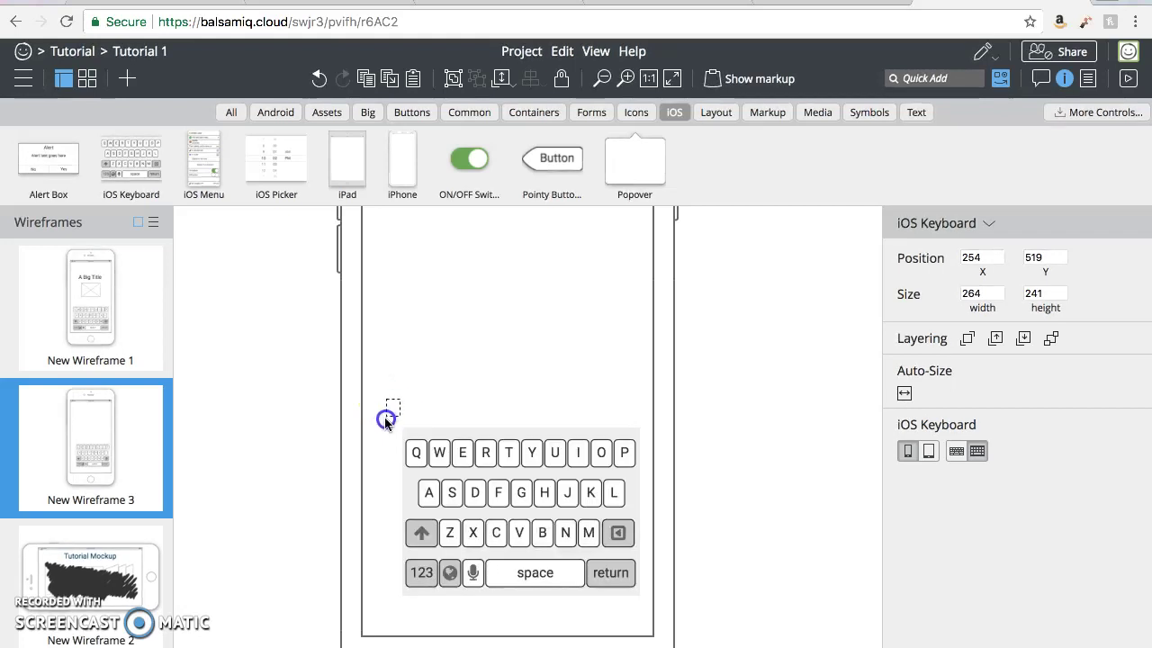
left_click(457, 495)
left_click_drag(401, 513, 376, 510)
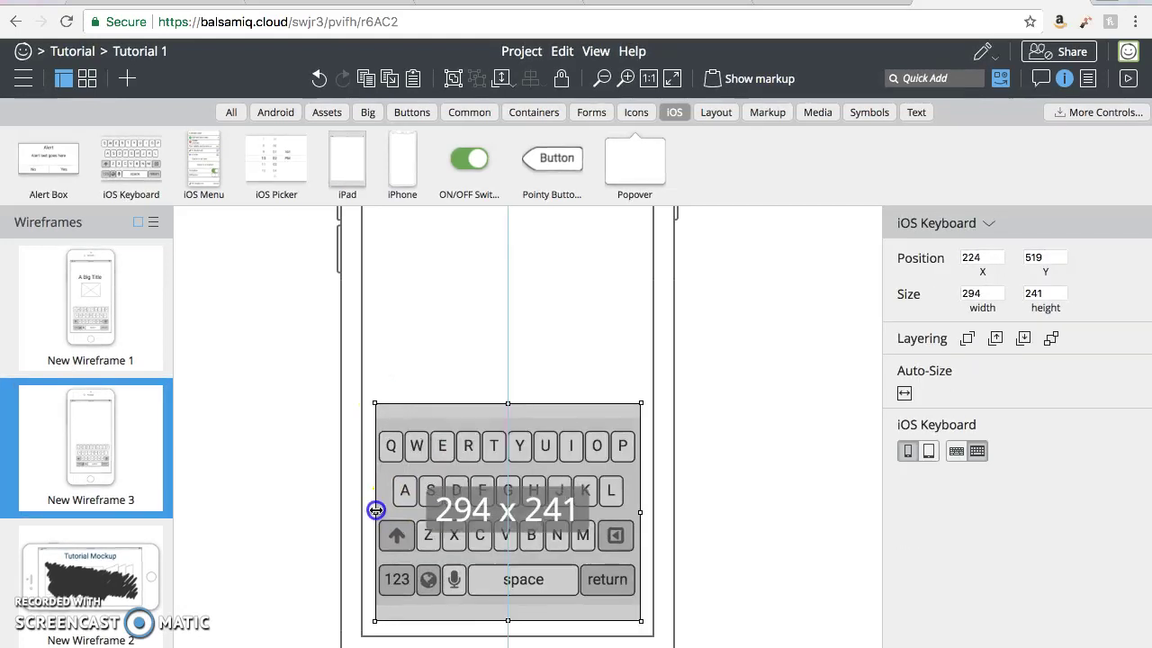
left_click_drag(548, 505, 548, 510)
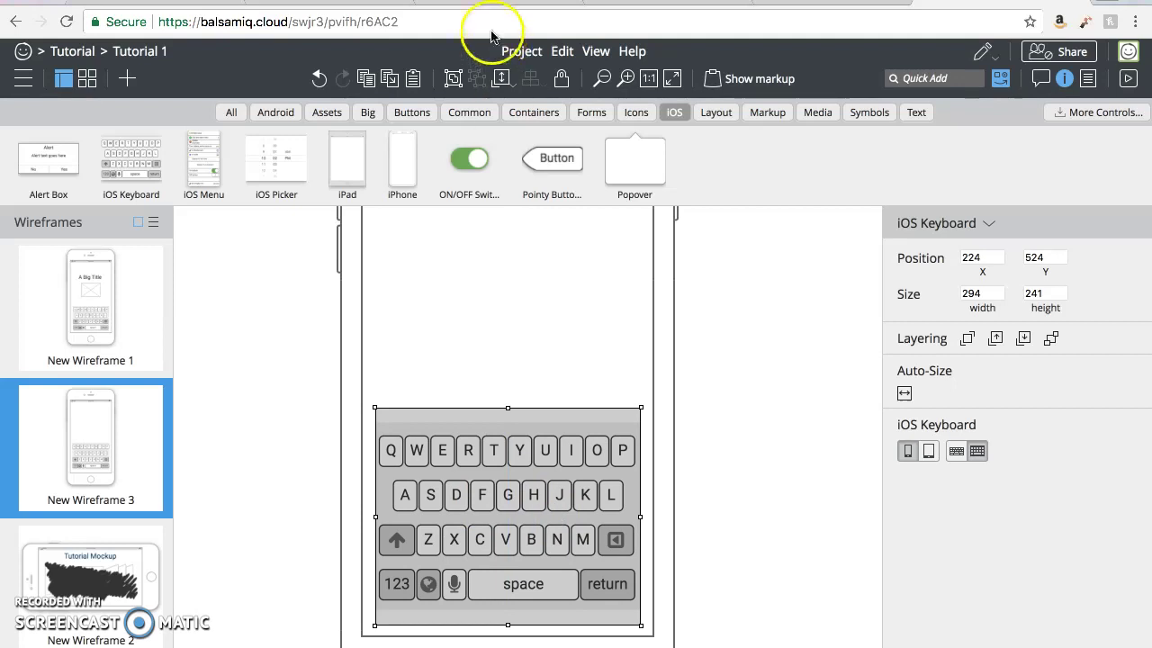
left_click(563, 79)
scroll(527, 262, "up", 2)
scroll(527, 262, "up", 3)
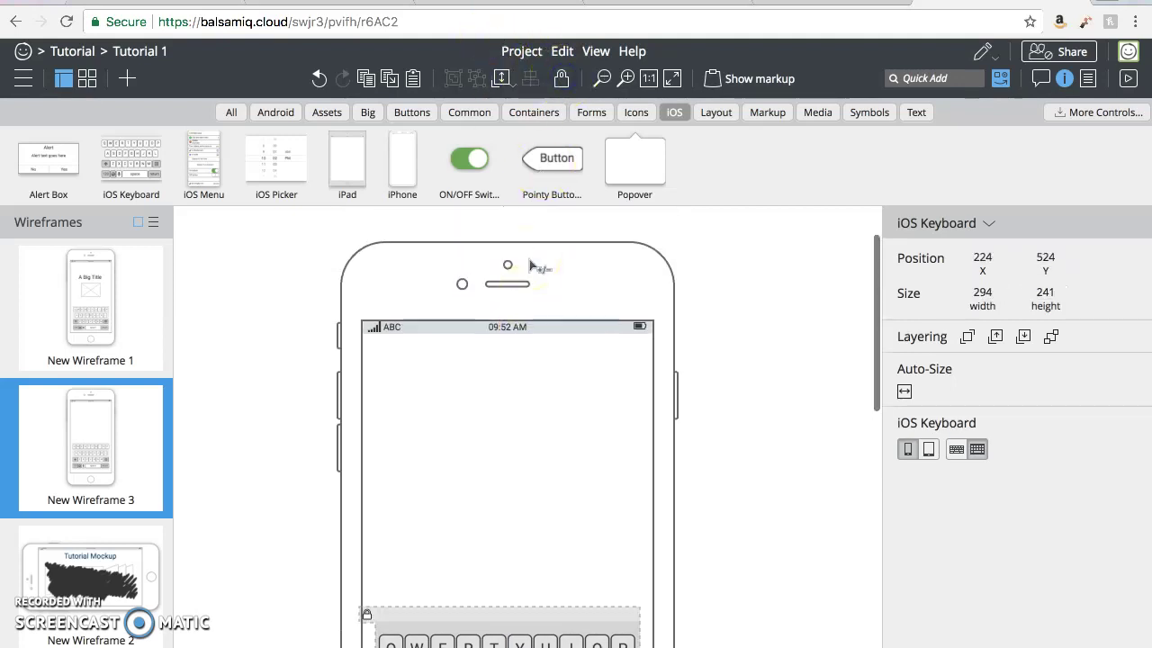
Quick-add a 'Title' component and drag it into the middle of the iPhone screen
scroll(832, 241, "down", 8)
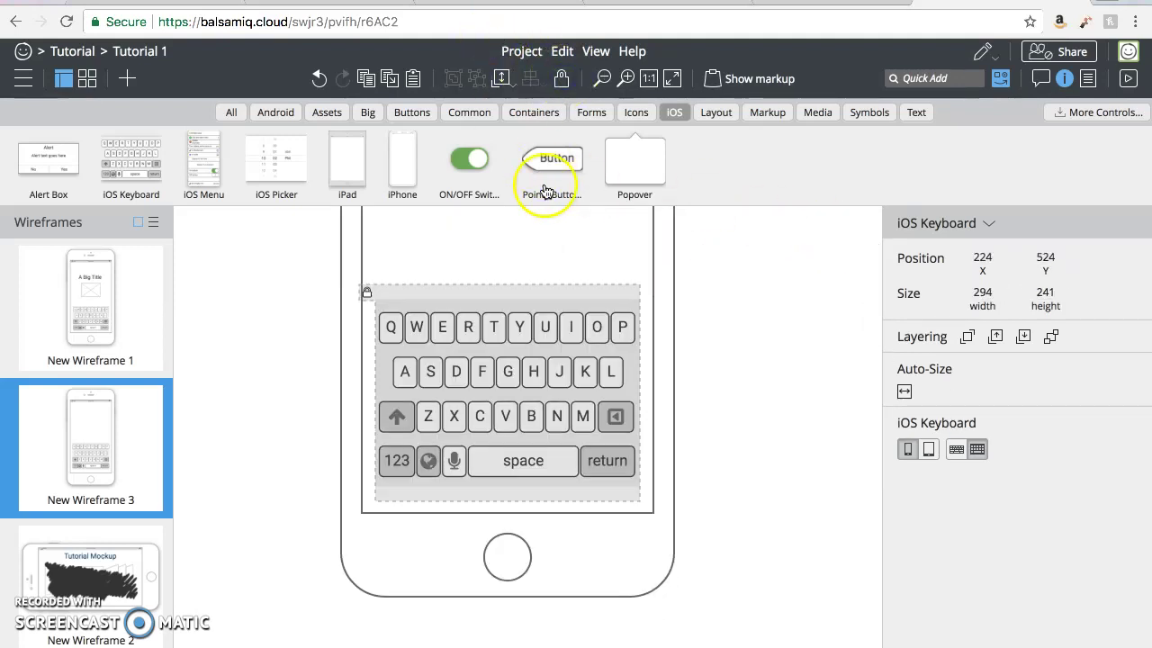
scroll(551, 369, "up", 3)
scroll(552, 369, "up", 3)
left_click(927, 78)
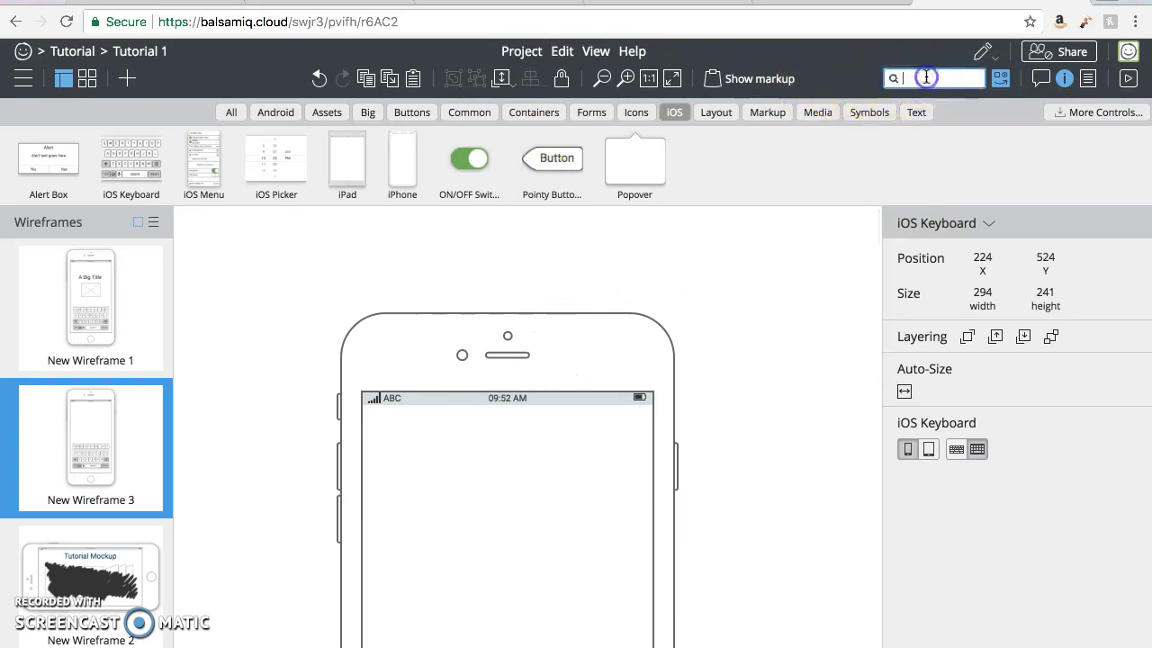
type("Title")
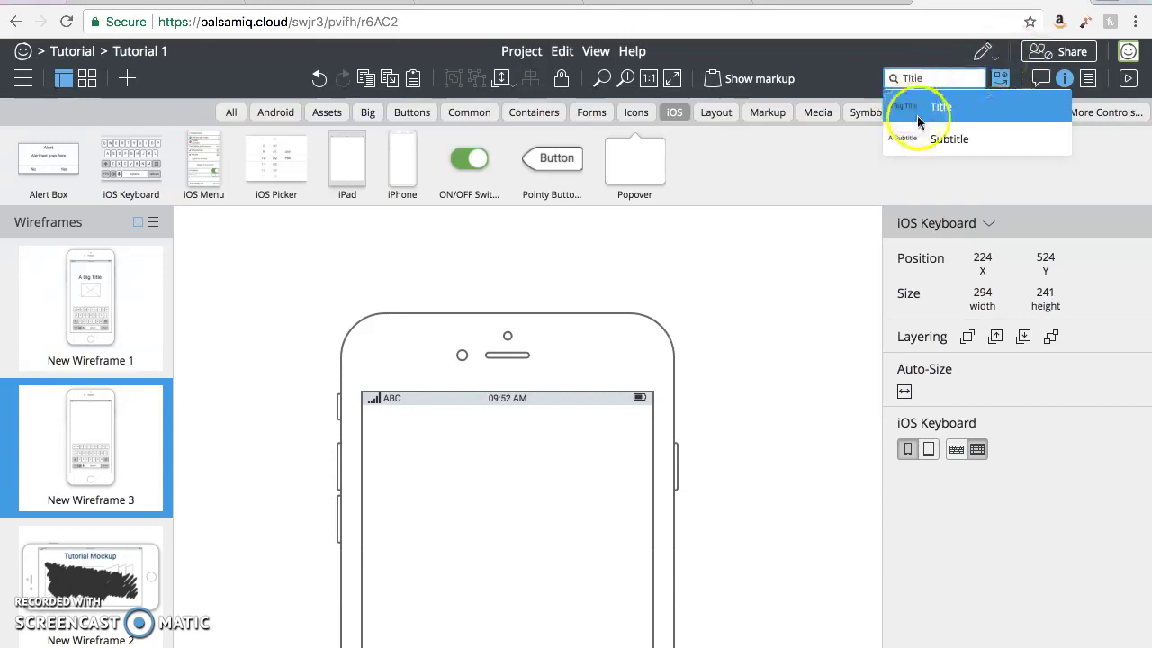
left_click(918, 108)
left_click_drag(328, 272, 536, 489)
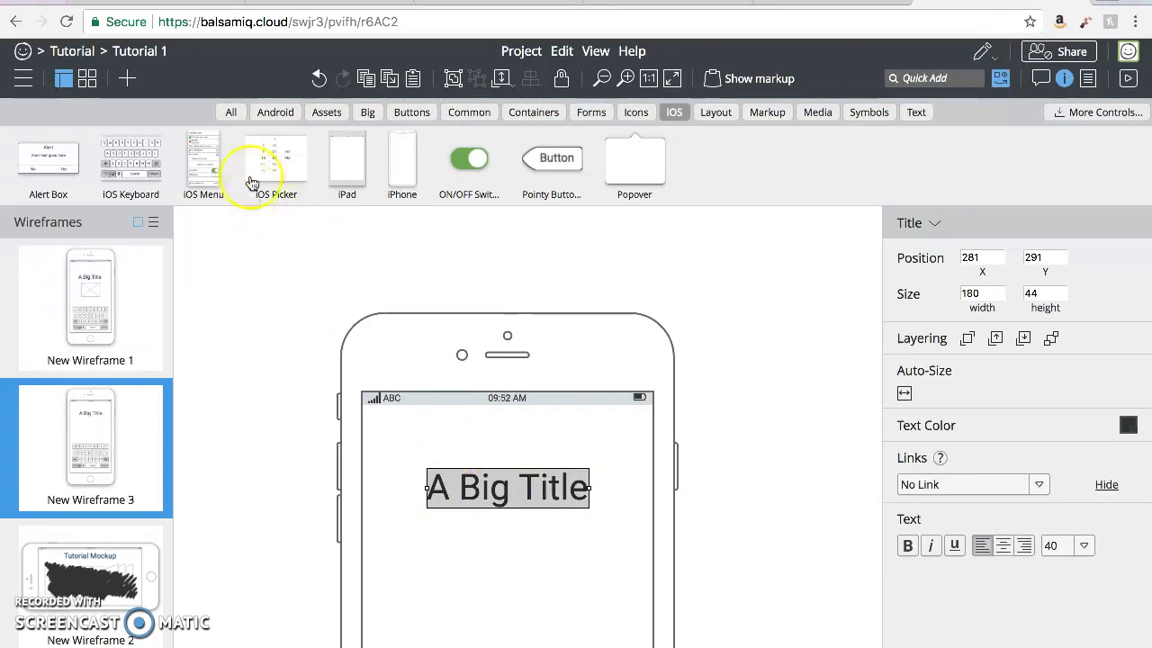
left_click(231, 111)
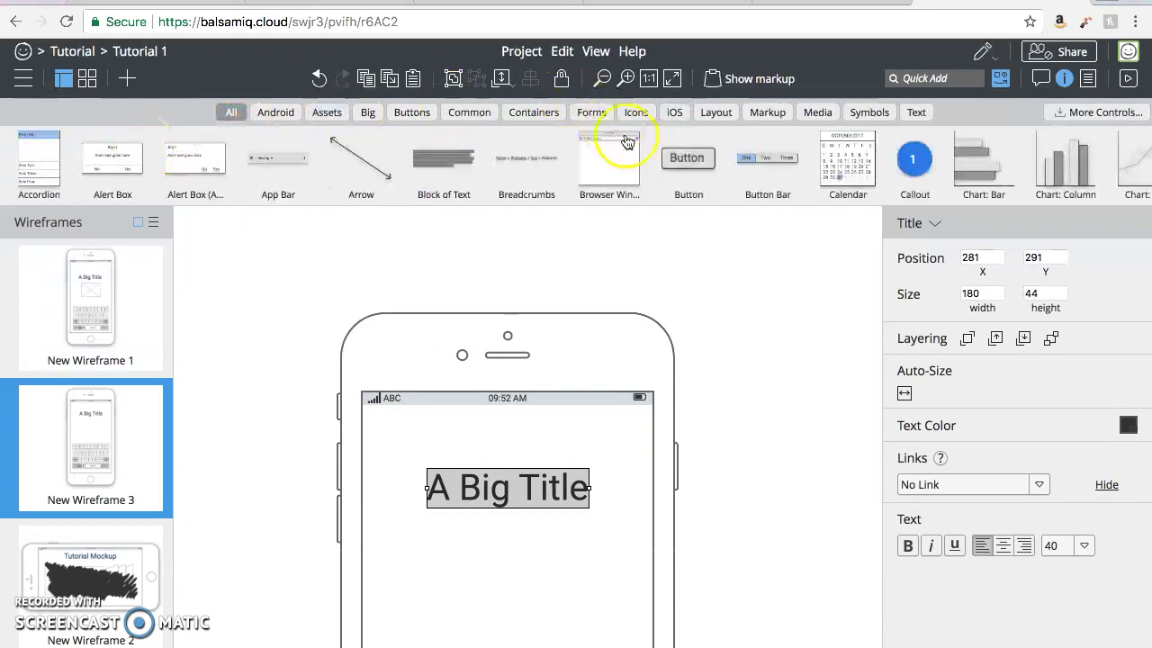
Add New Wireframe 4 with a Chart: Column, enlarged and repositioned on the canvas
scroll(573, 145, "left", 5)
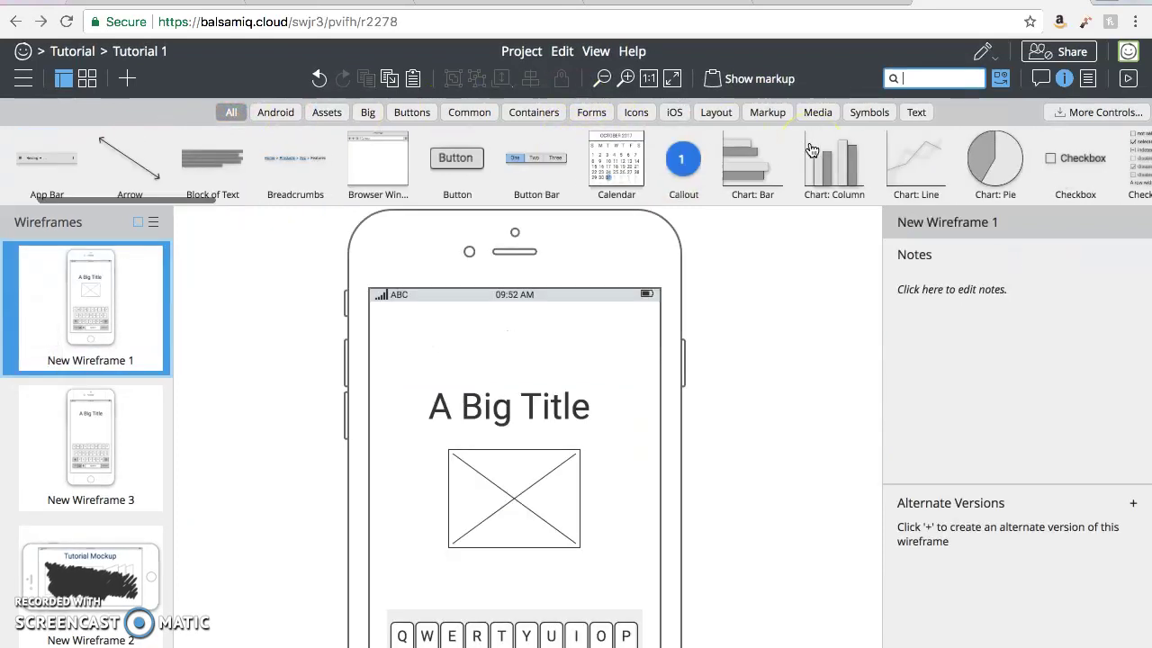
key("/")
scroll(734, 159, "left", 5)
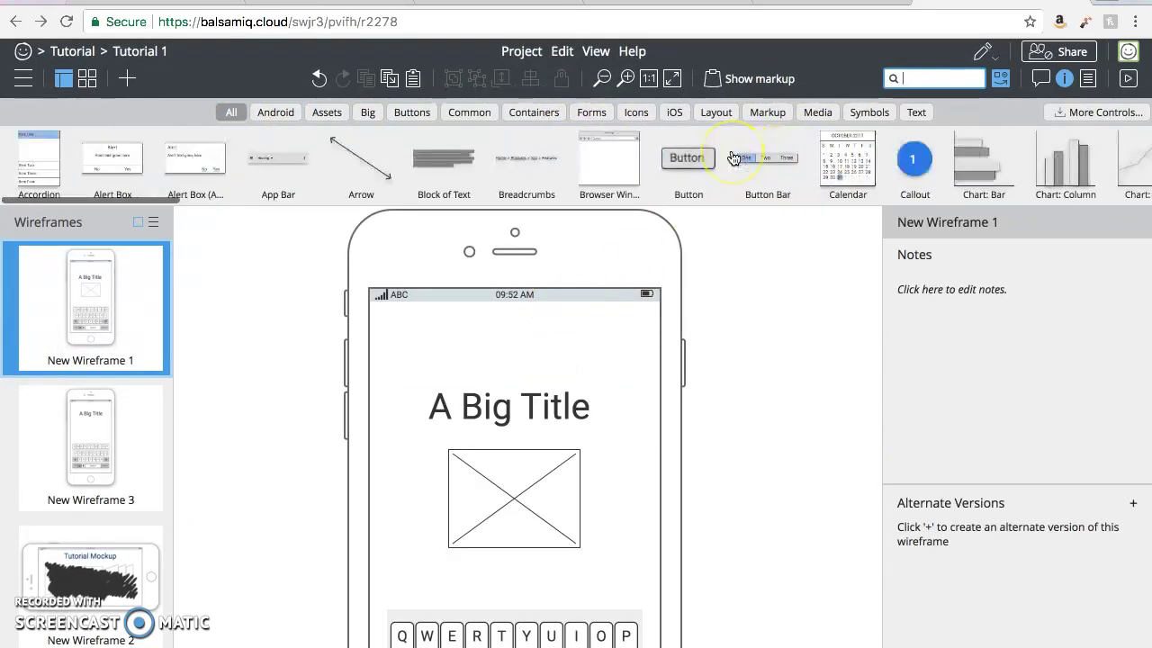
scroll(594, 183, "left", 5)
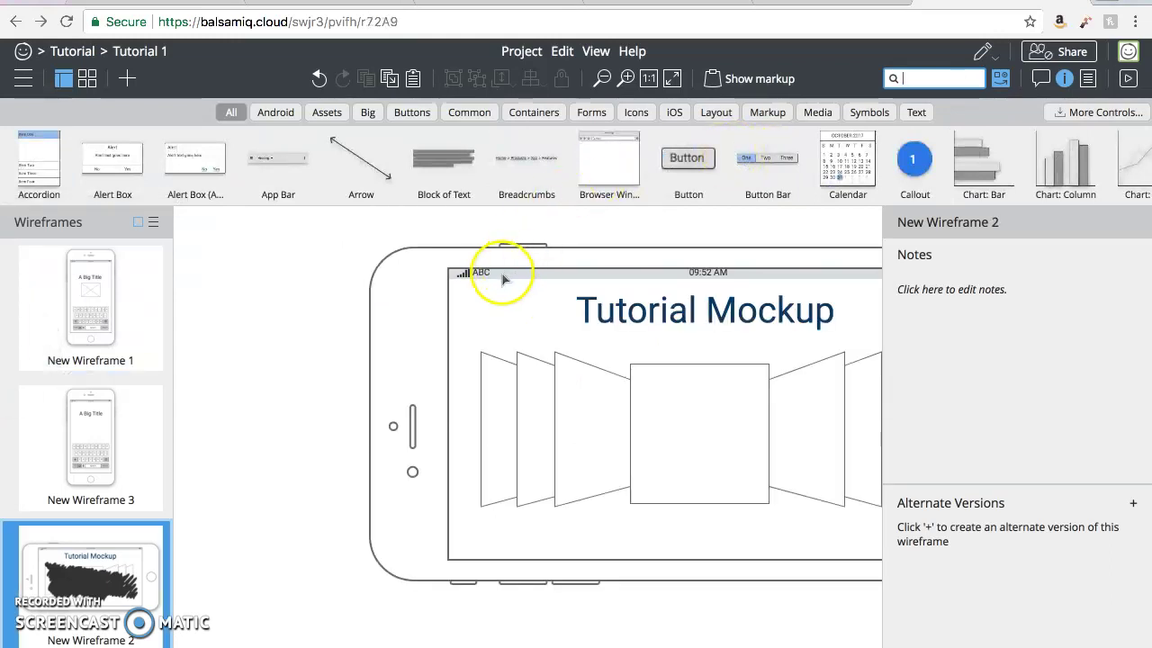
left_click(127, 79)
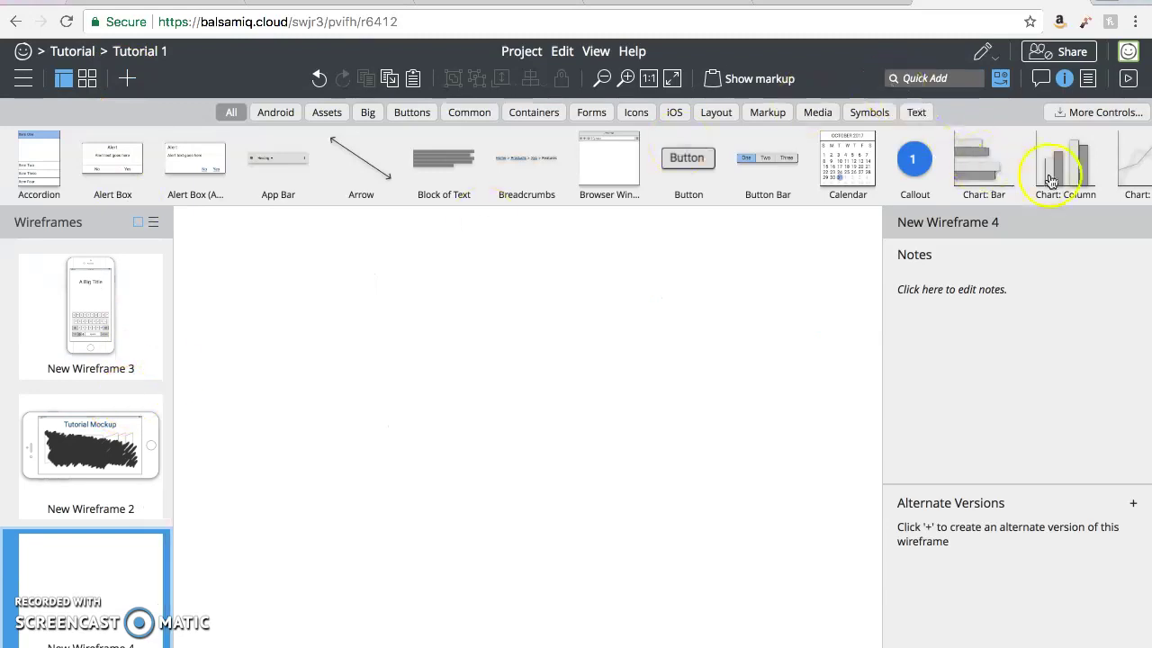
left_click_drag(1063, 164, 474, 441)
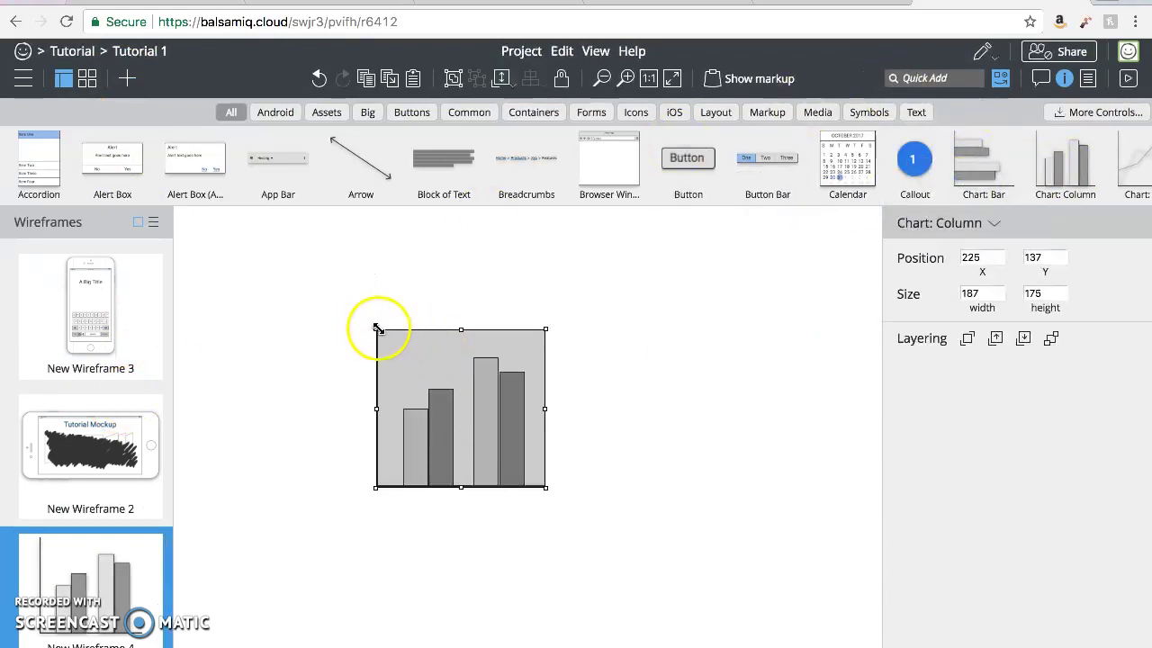
left_click_drag(367, 316, 295, 233)
left_click_drag(440, 348, 522, 458)
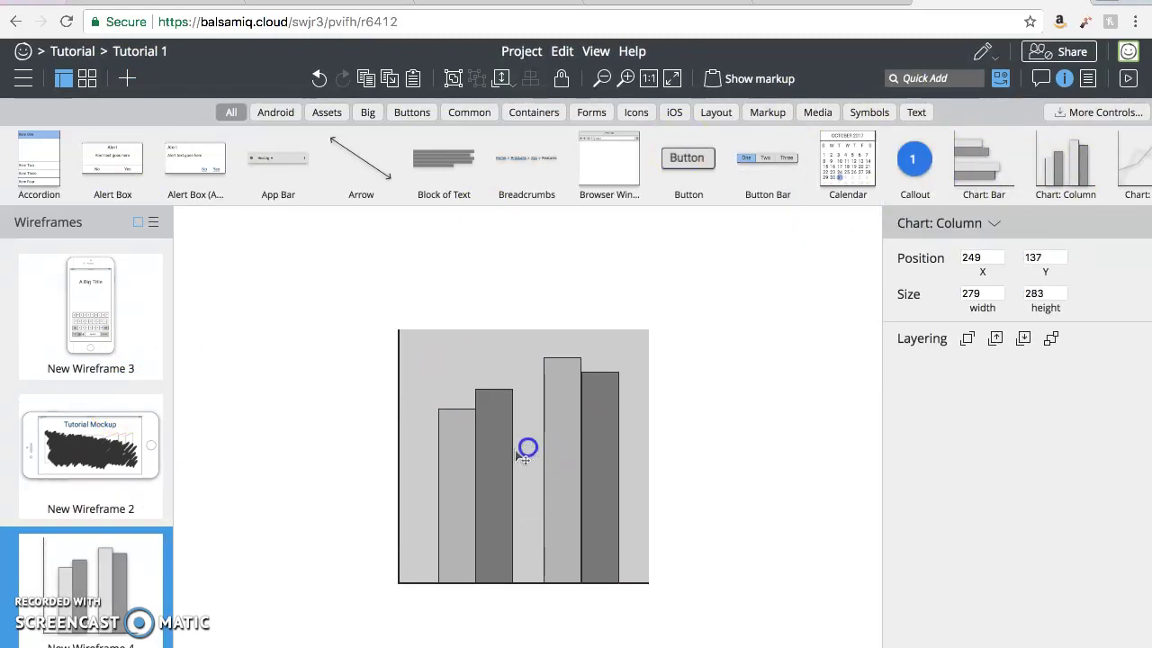
left_click(527, 157)
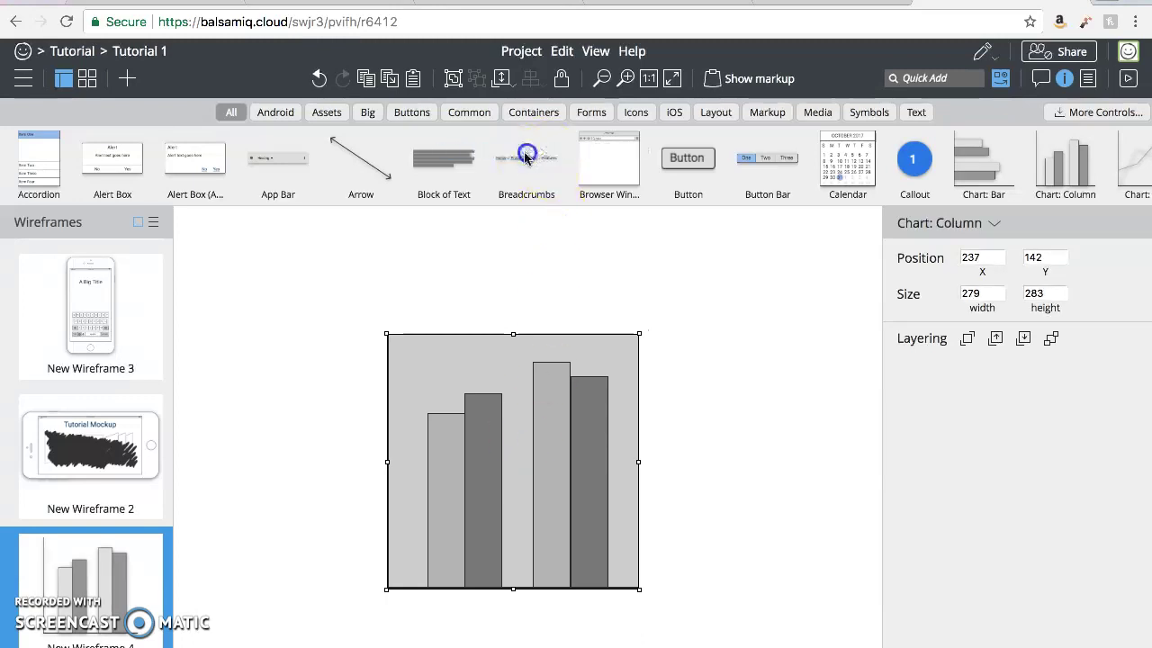
Open New Wireframe 1, show the Markup components, and start a new comment
left_click(95, 405)
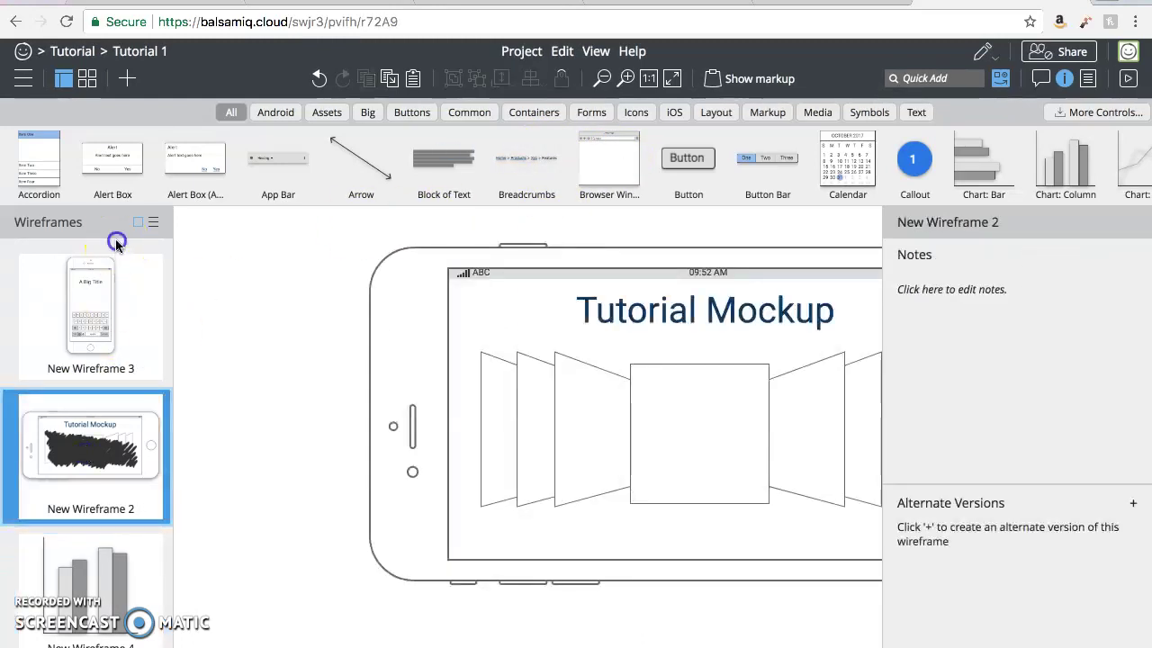
left_click(105, 306)
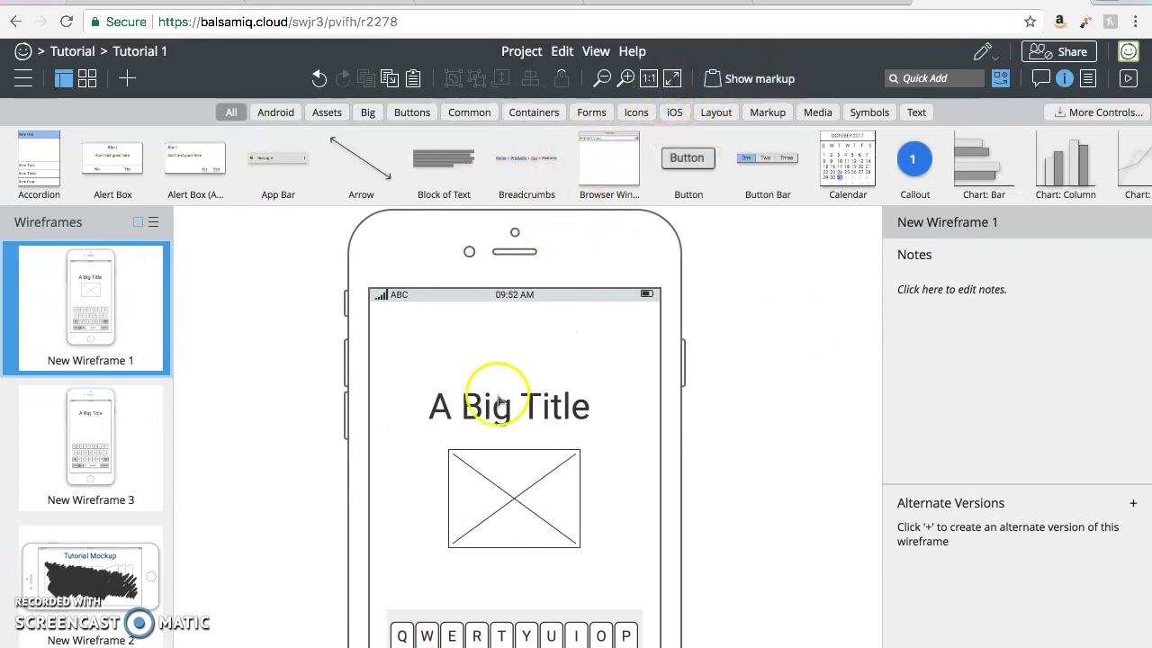
left_click(767, 112)
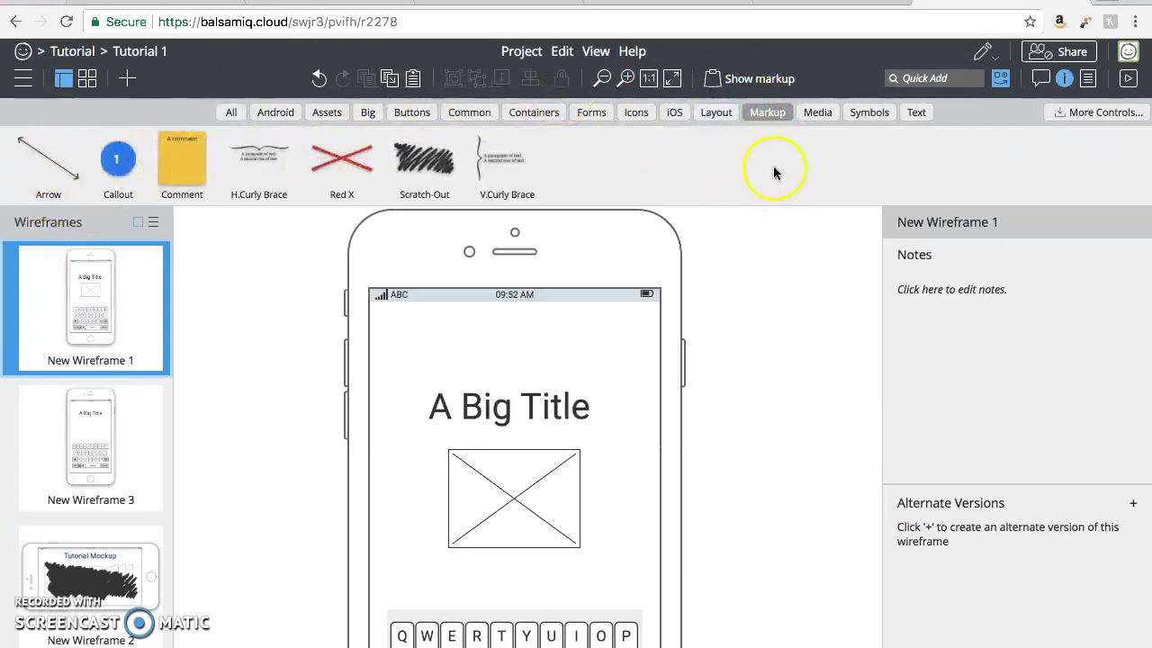
left_click(1086, 79)
left_click(1043, 80)
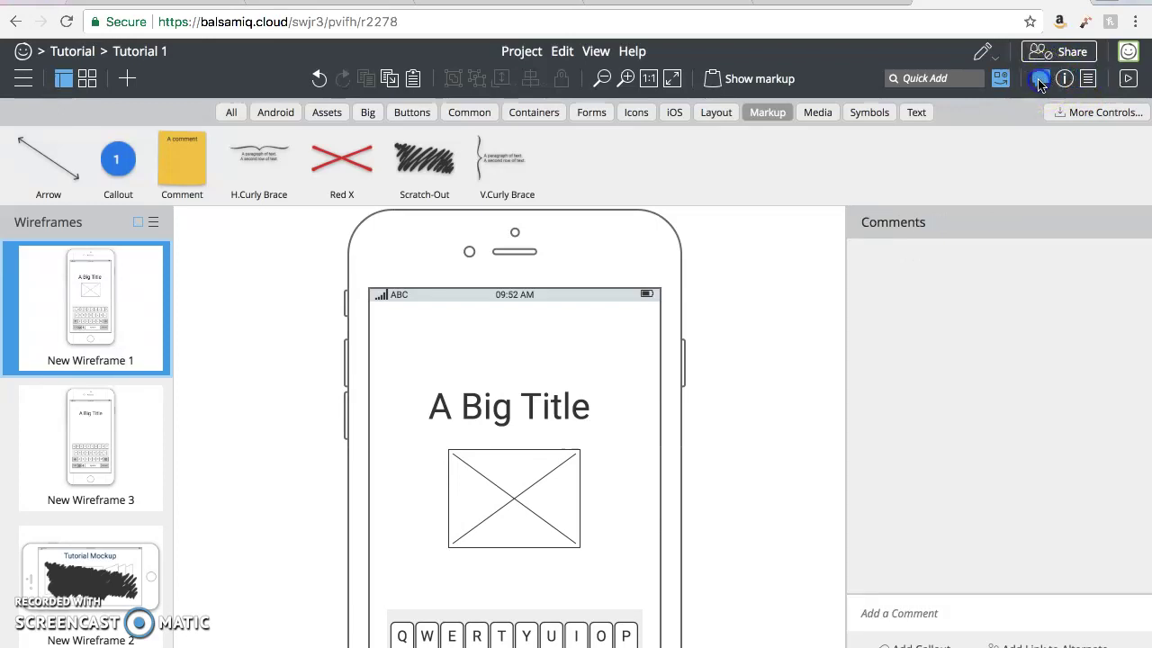
left_click(909, 615)
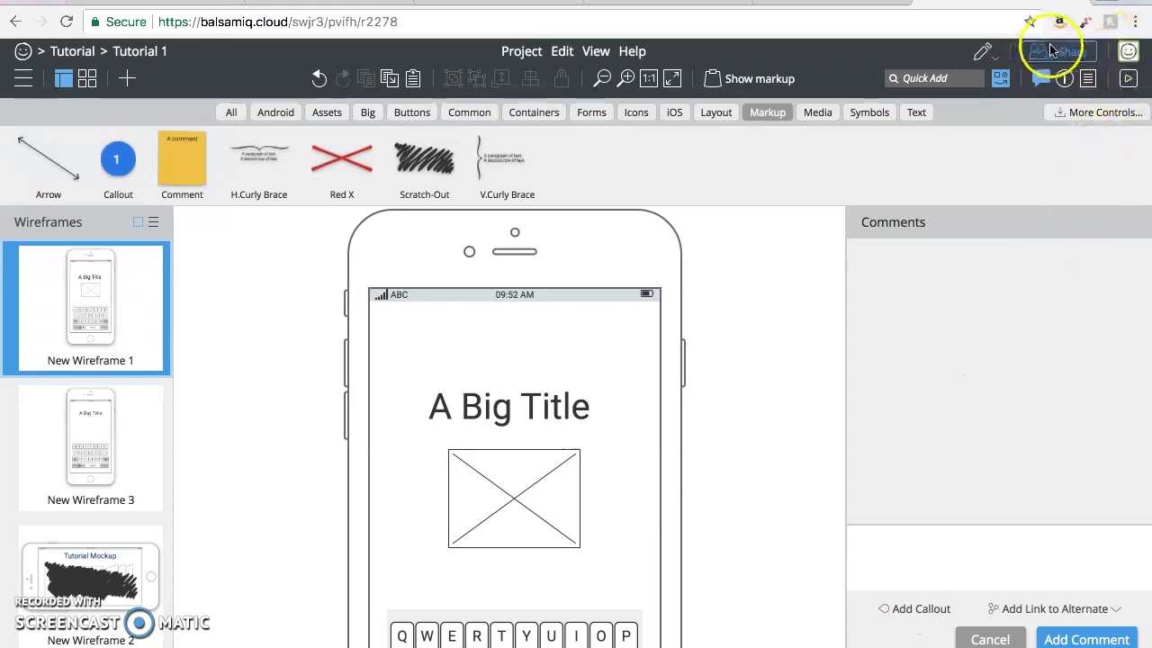
Place comment sticky notes near the title and delete them both
scroll(710, 435, "down", 2)
scroll(710, 435, "down", 3)
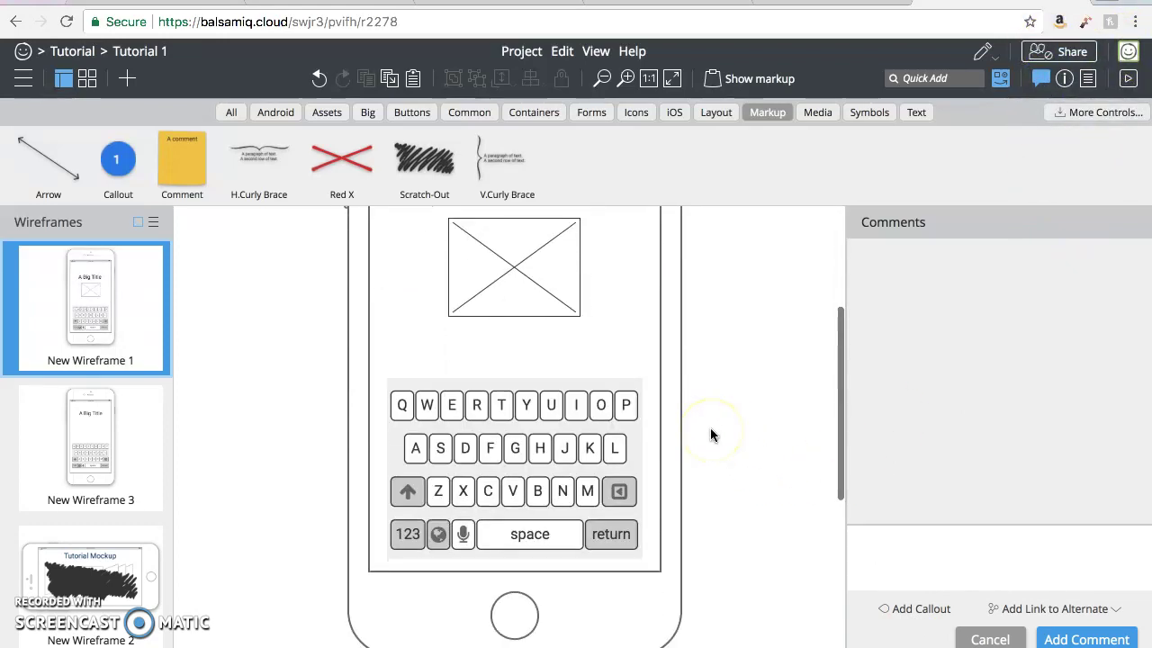
scroll(710, 434, "down", 3)
scroll(710, 435, "up", 6)
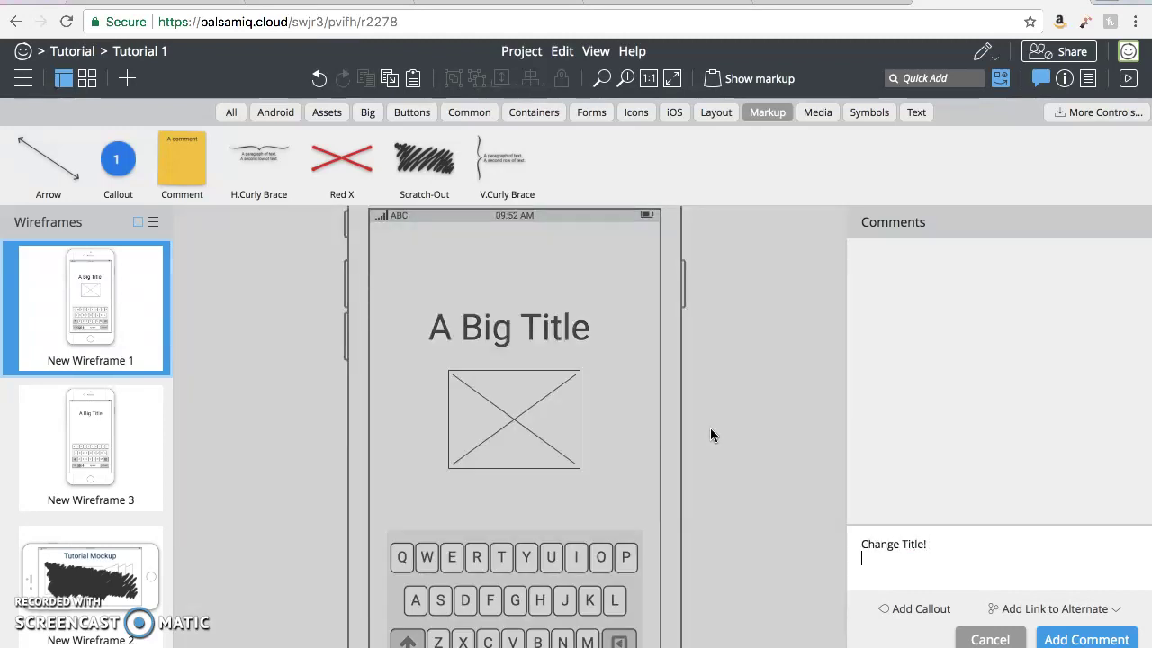
left_click_drag(189, 163, 548, 360)
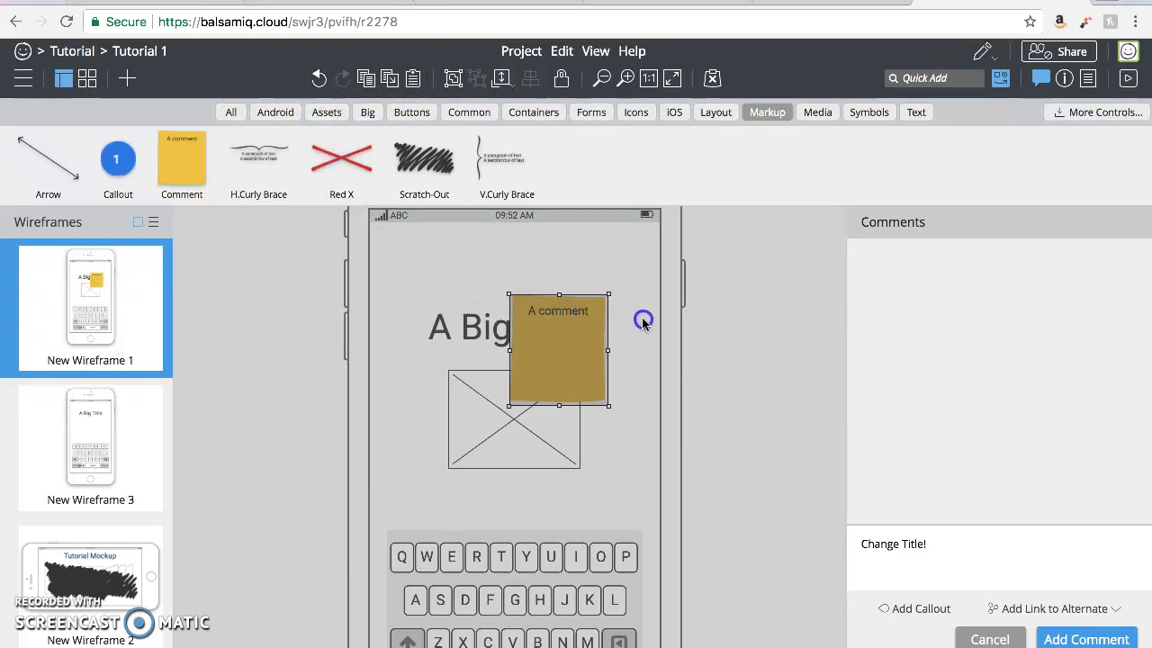
key("Delete")
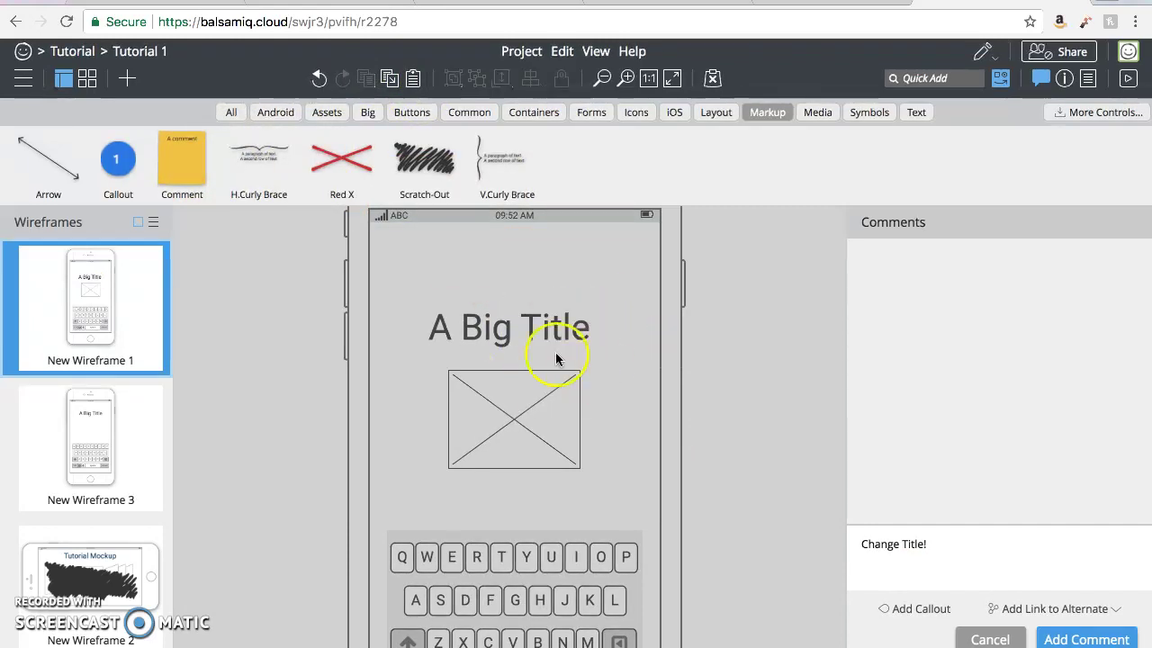
left_click_drag(205, 172, 718, 412)
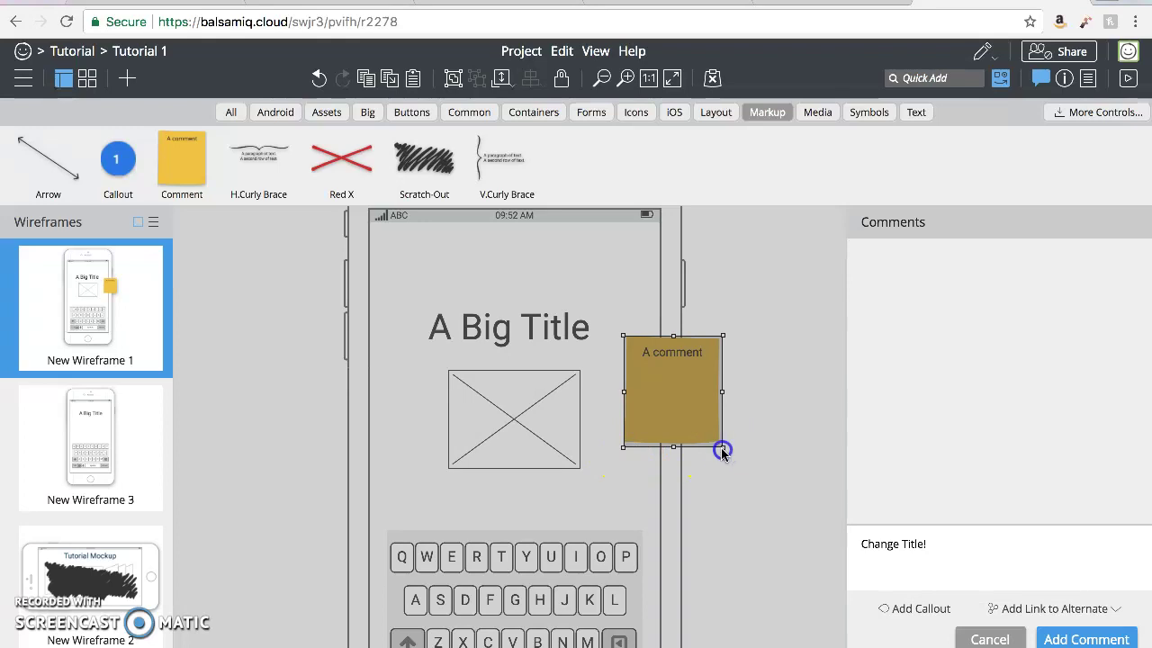
key("Delete")
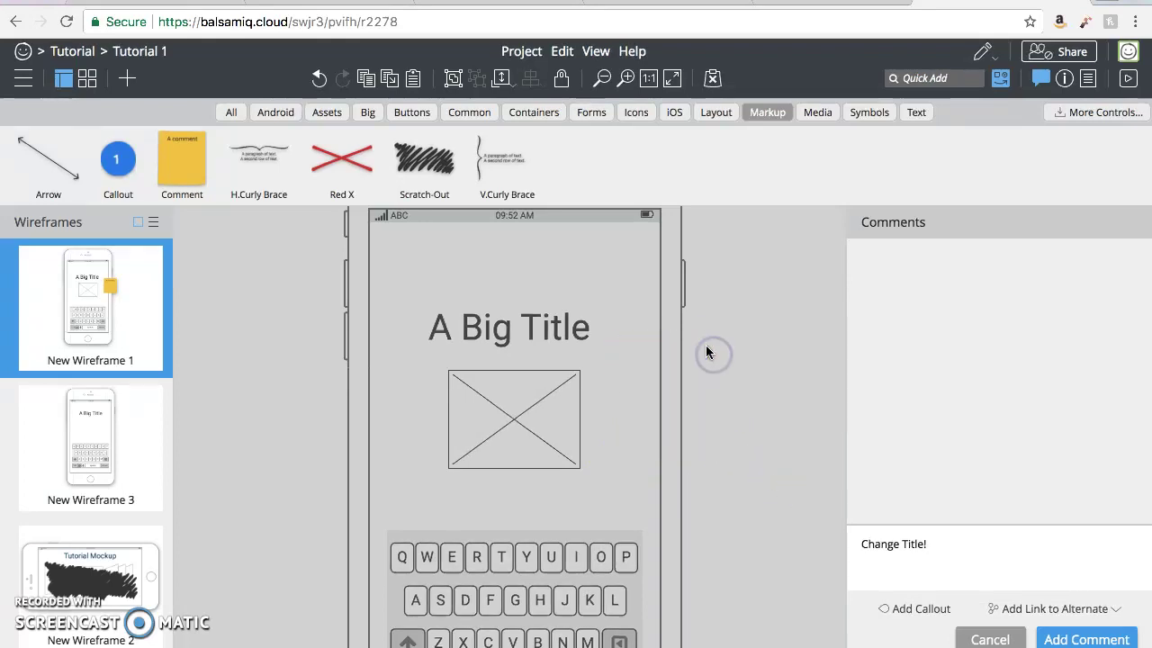
Cross out the image placeholder with a red X, then discard the comment and delete the X
left_click_drag(335, 150, 501, 388)
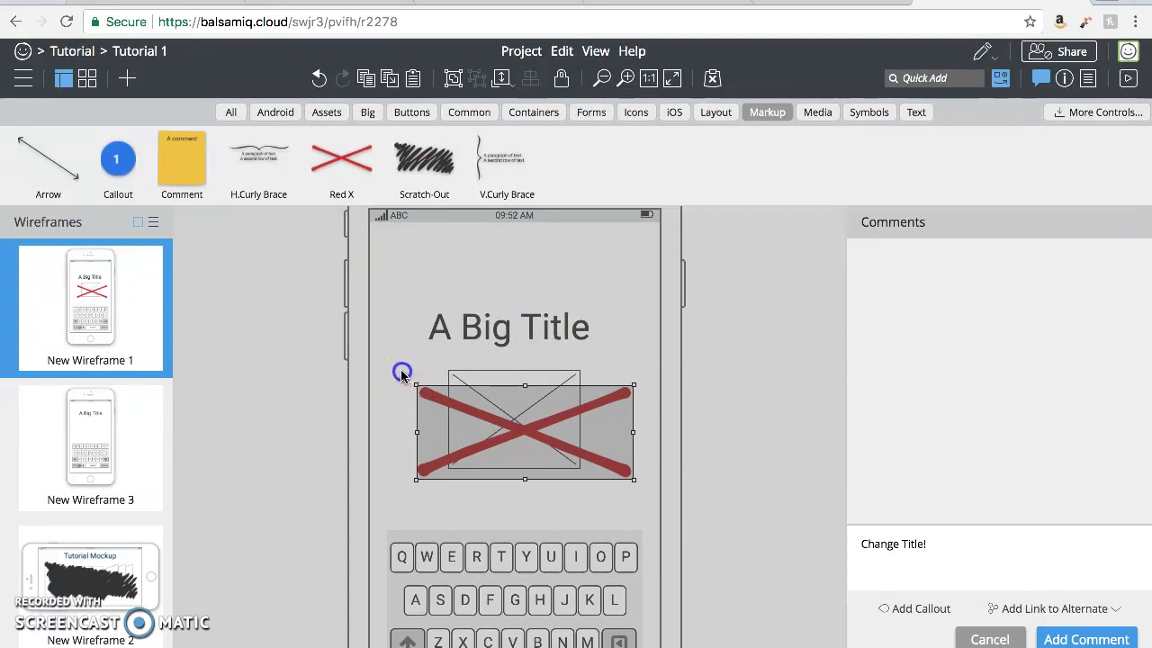
left_click(526, 466)
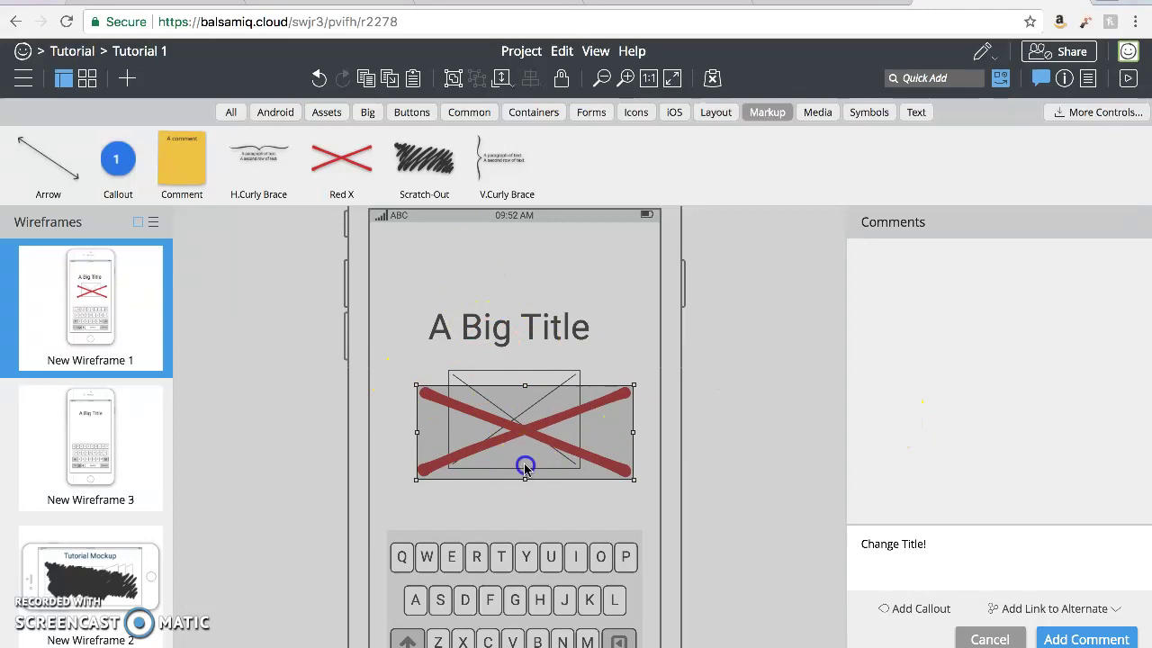
left_click(988, 636)
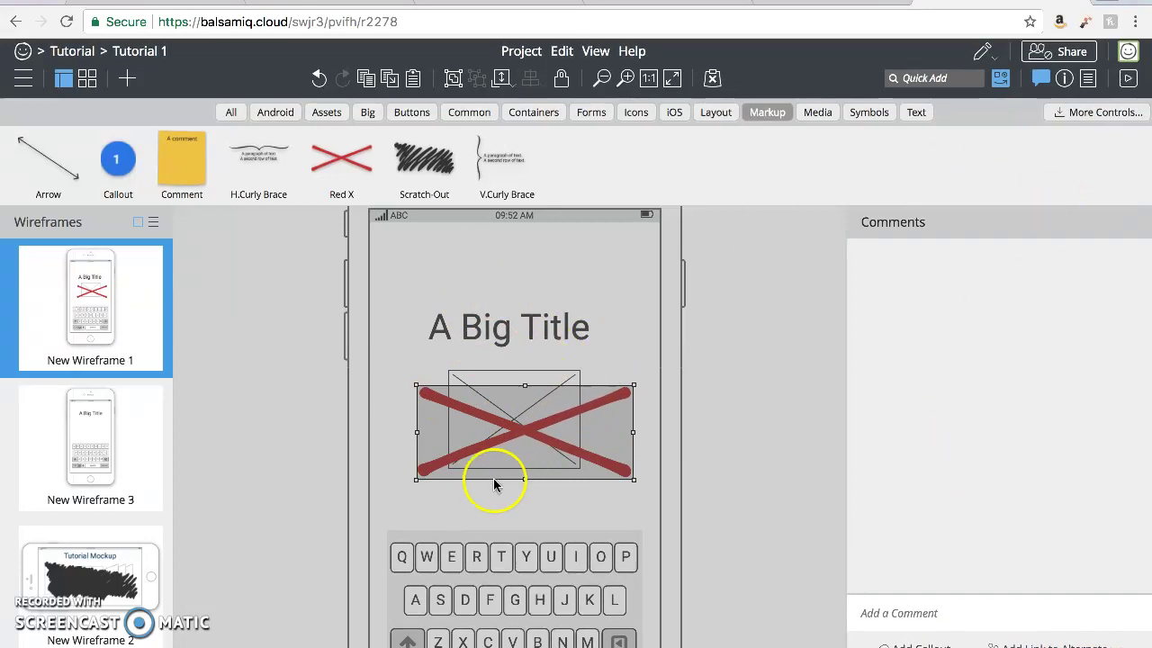
key("Delete")
Place a red X and enlarge it to cover the title and image placeholder
scroll(504, 378, "down", 3)
scroll(539, 360, "up", 4)
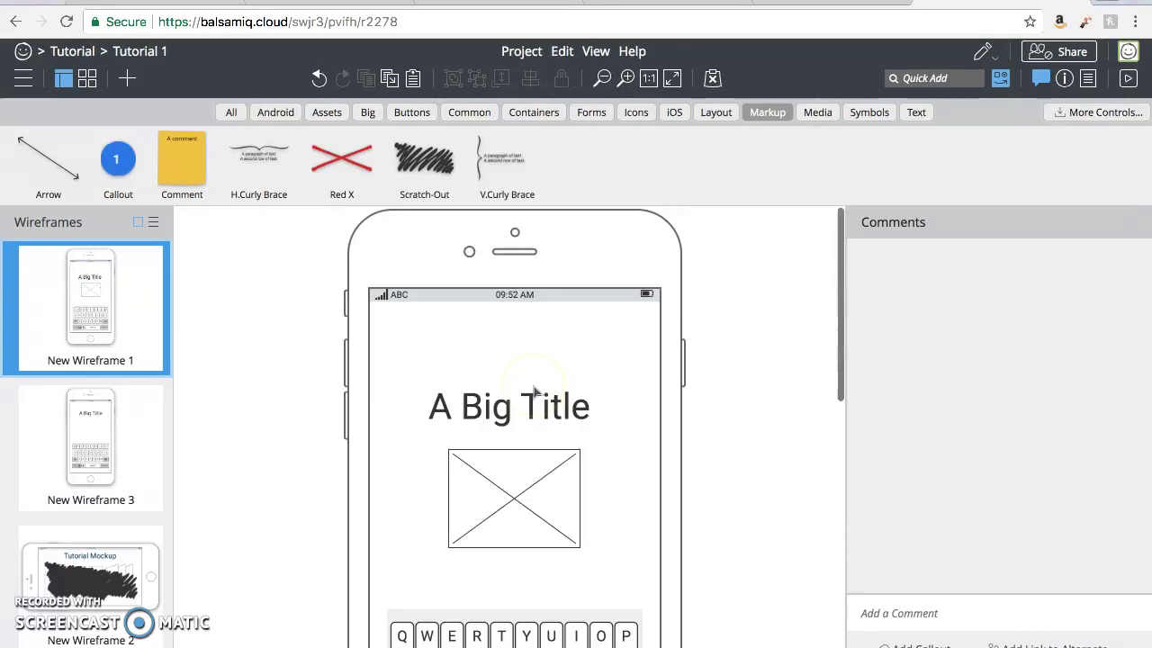
left_click(1063, 76)
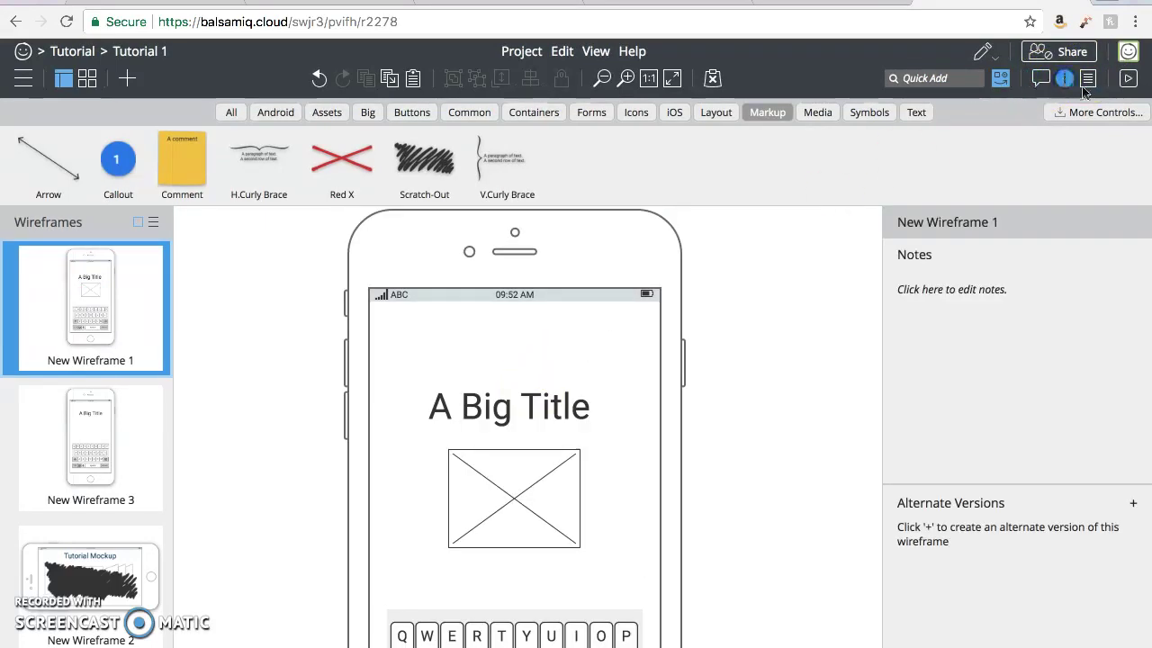
left_click(1087, 79)
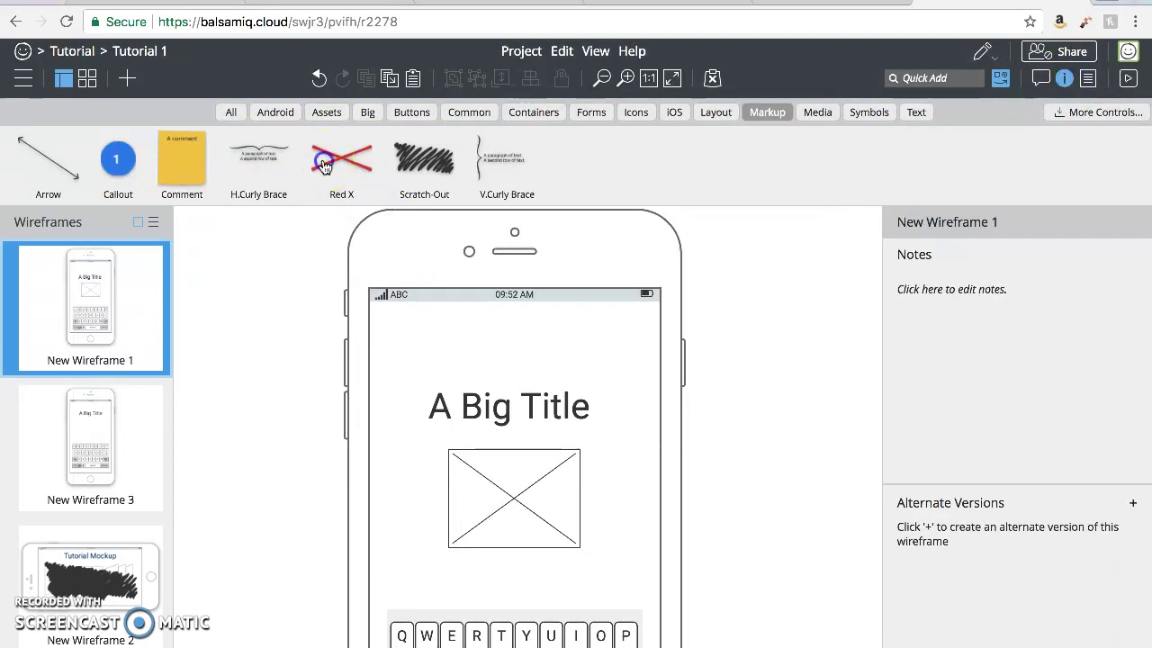
left_click_drag(342, 159, 470, 407)
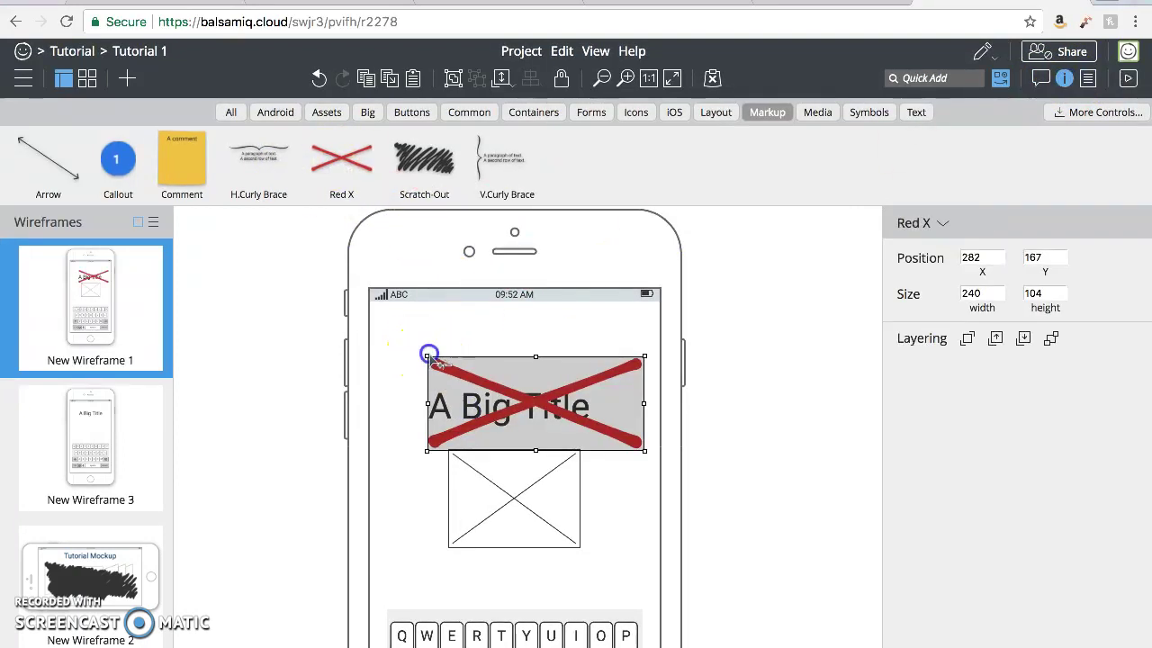
left_click_drag(429, 354, 392, 338)
left_click(458, 398)
left_click_drag(528, 399, 517, 482)
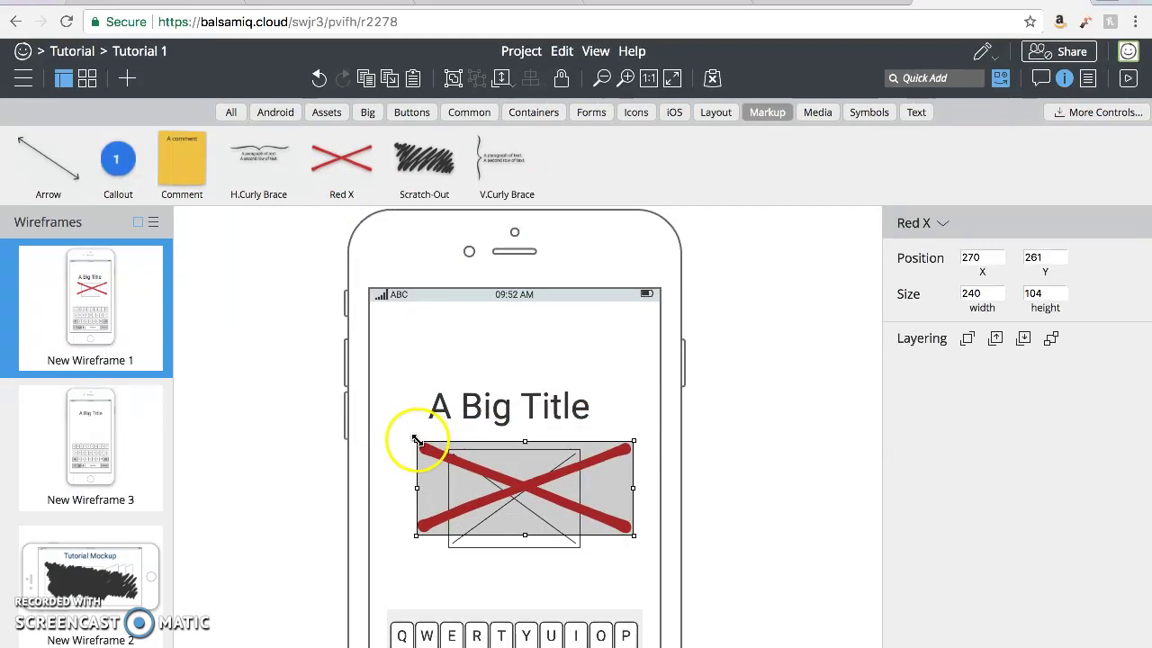
left_click_drag(416, 440, 397, 302)
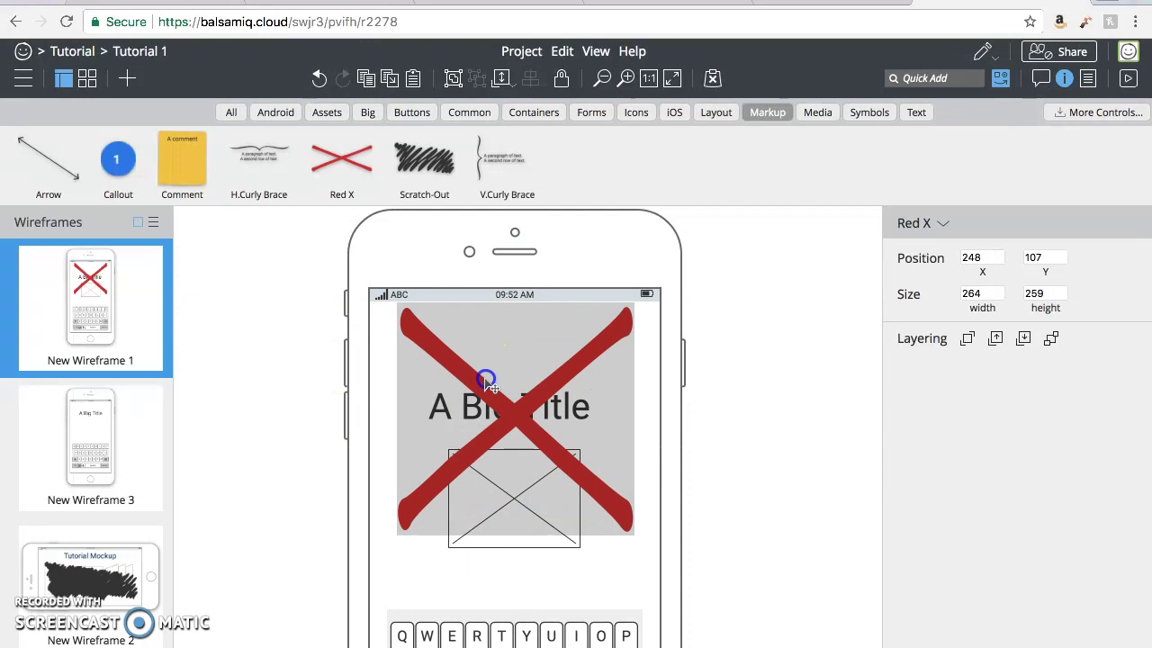
left_click(766, 320)
scroll(766, 324, "down", 4)
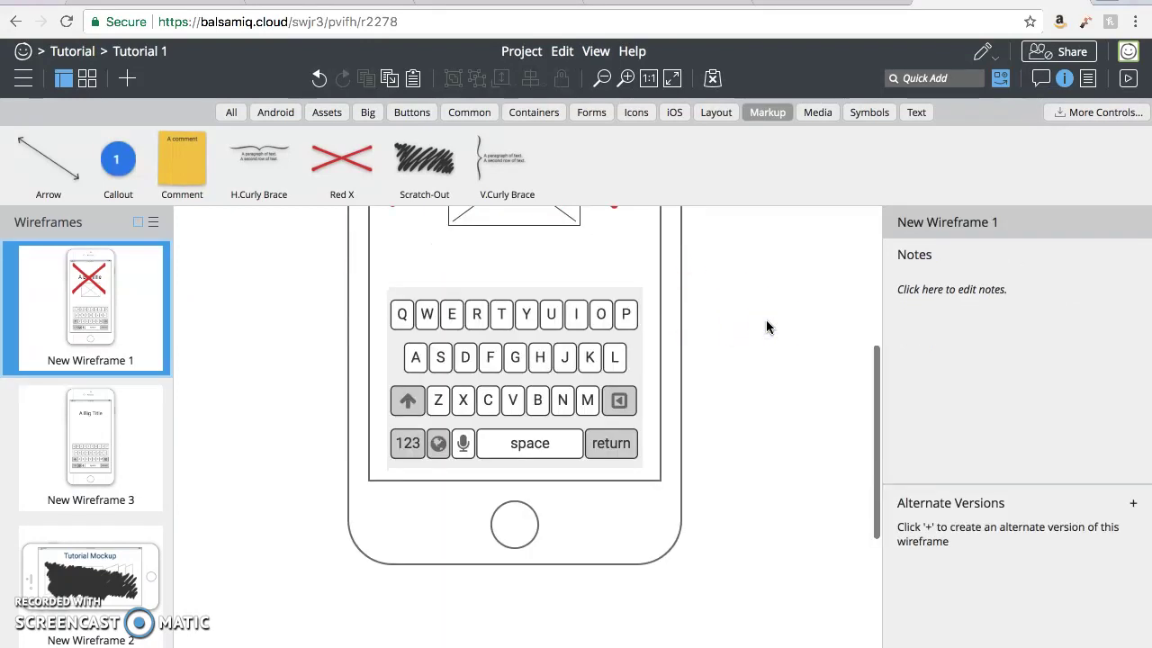
scroll(766, 319, "up", 4)
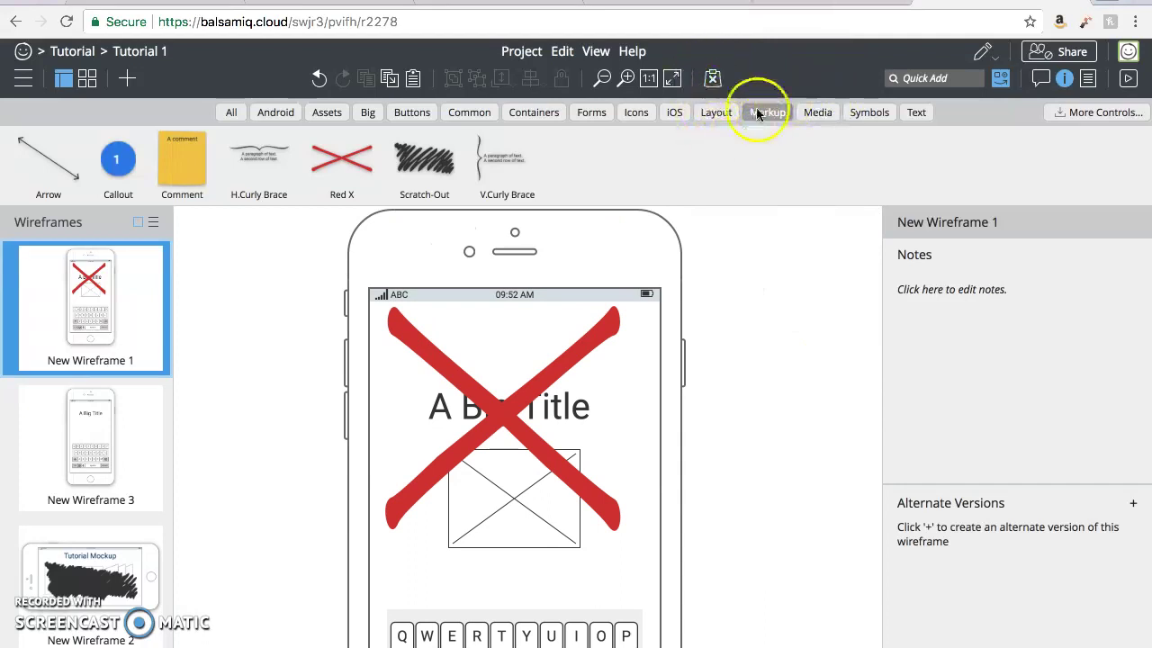
Hide the markup on New Wireframe 1, show it briefly, then hide it again
left_click(719, 78)
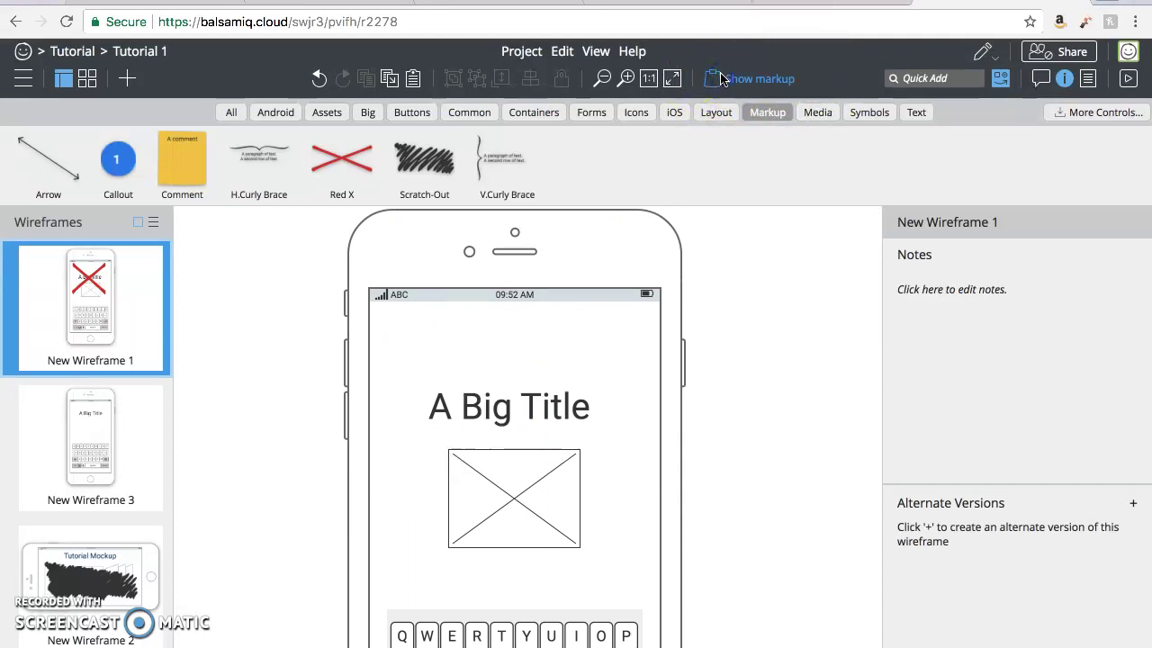
scroll(441, 423, "down", 5)
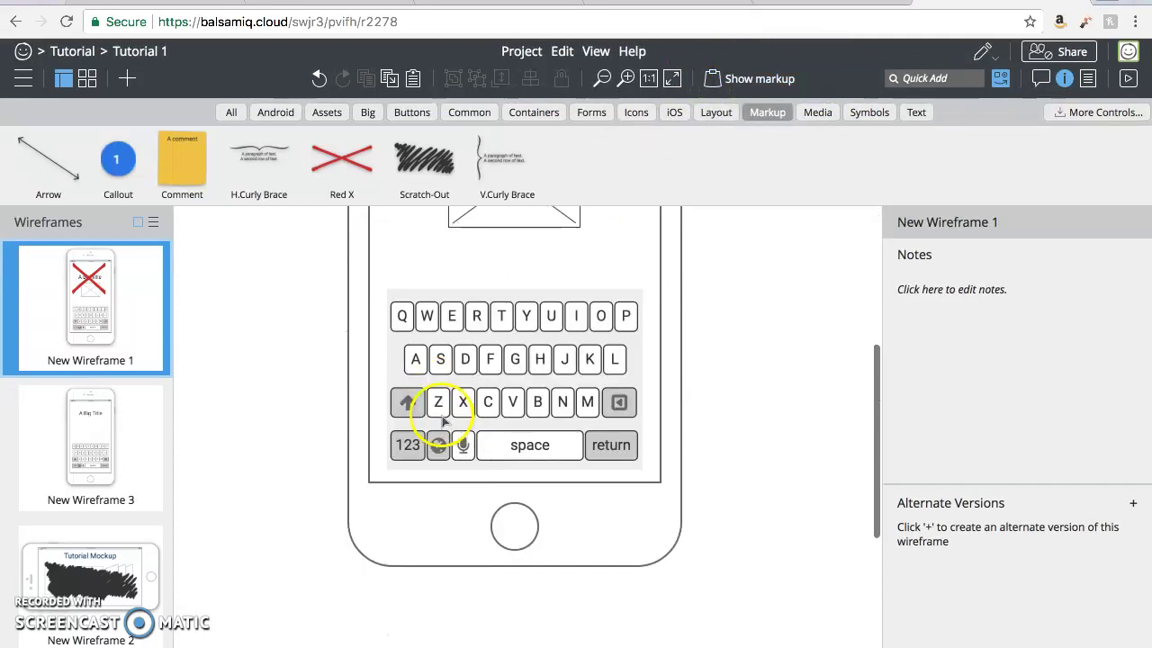
scroll(423, 414, "up", 5)
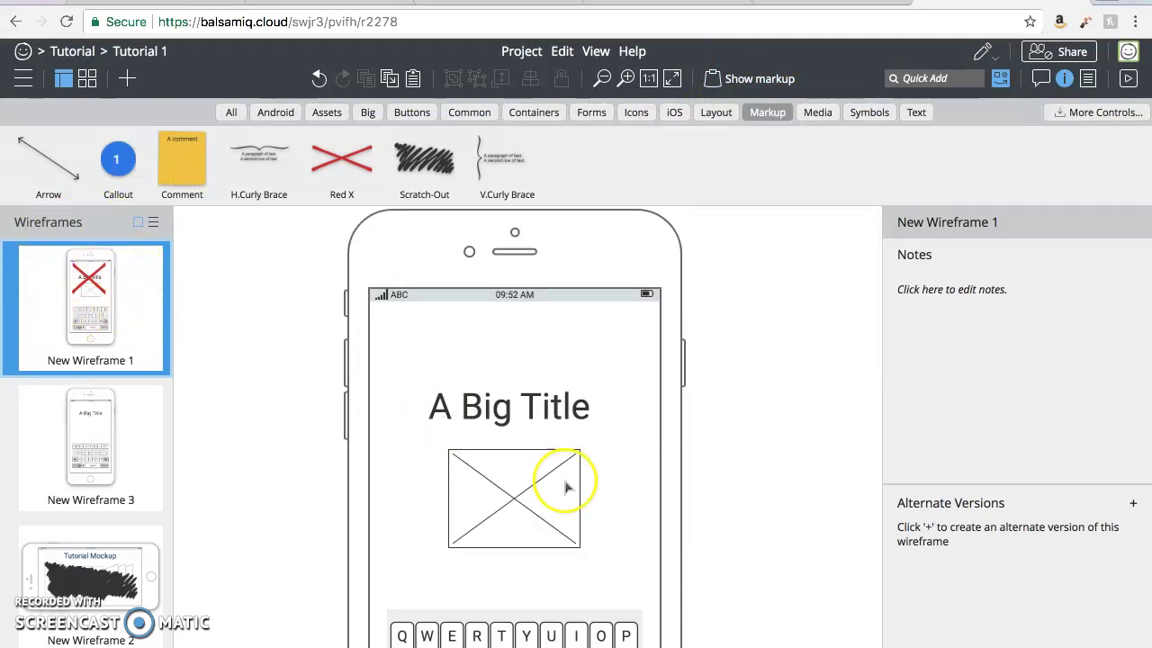
scroll(563, 485, "down", 5)
scroll(565, 487, "up", 5)
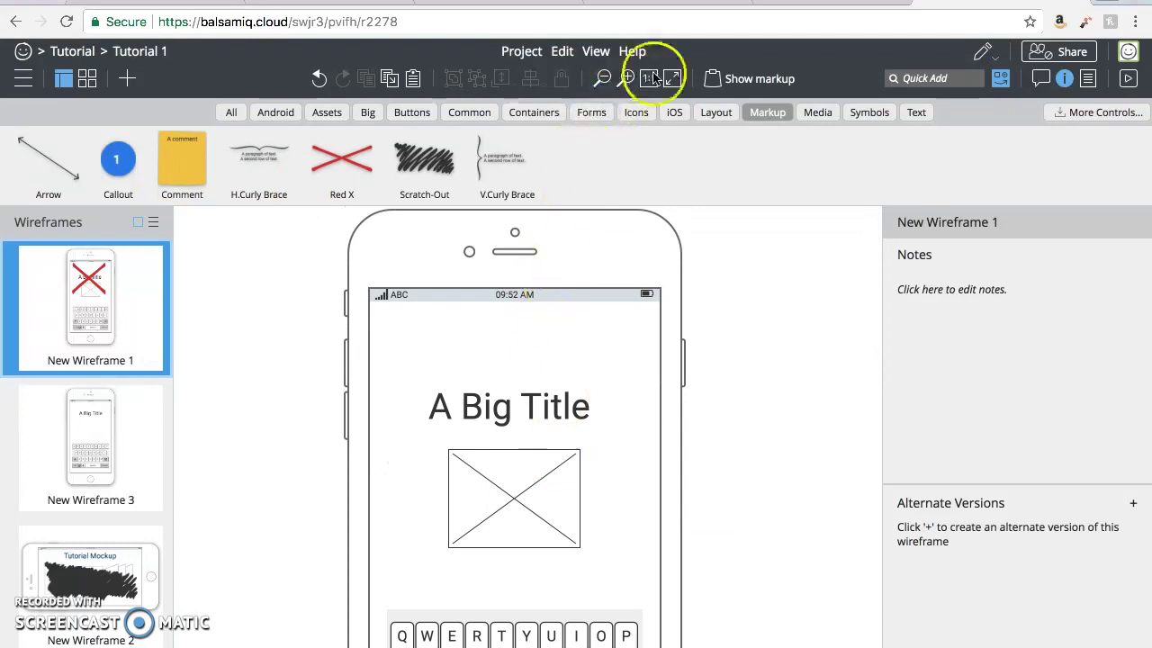
left_click(720, 83)
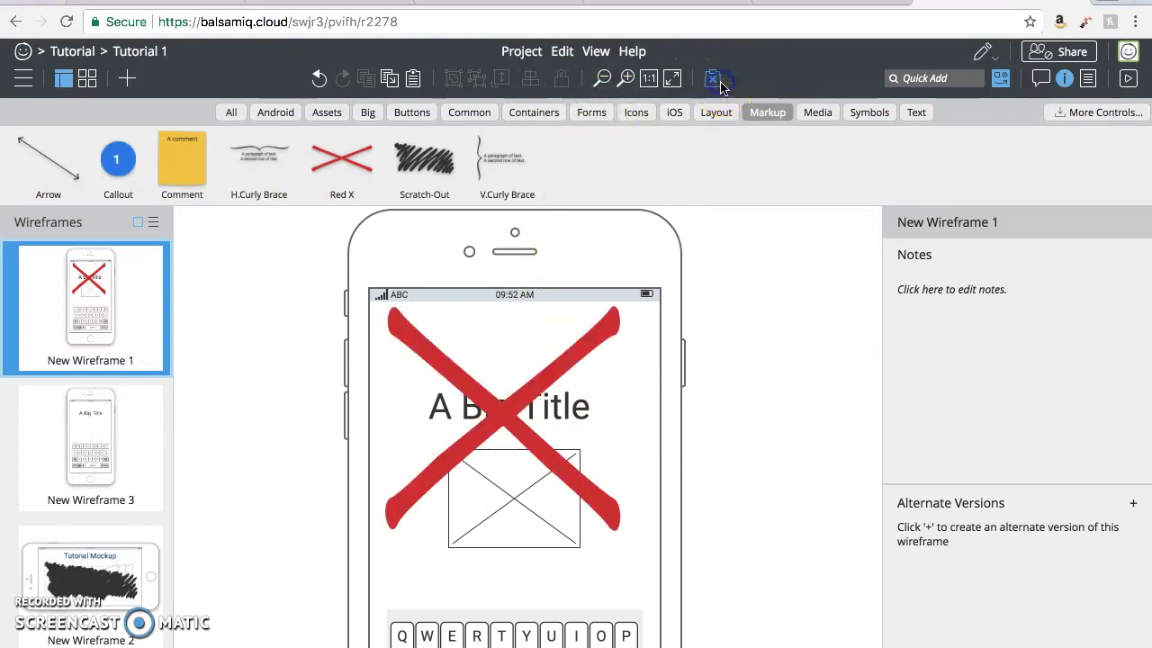
left_click(716, 79)
left_click(1073, 52)
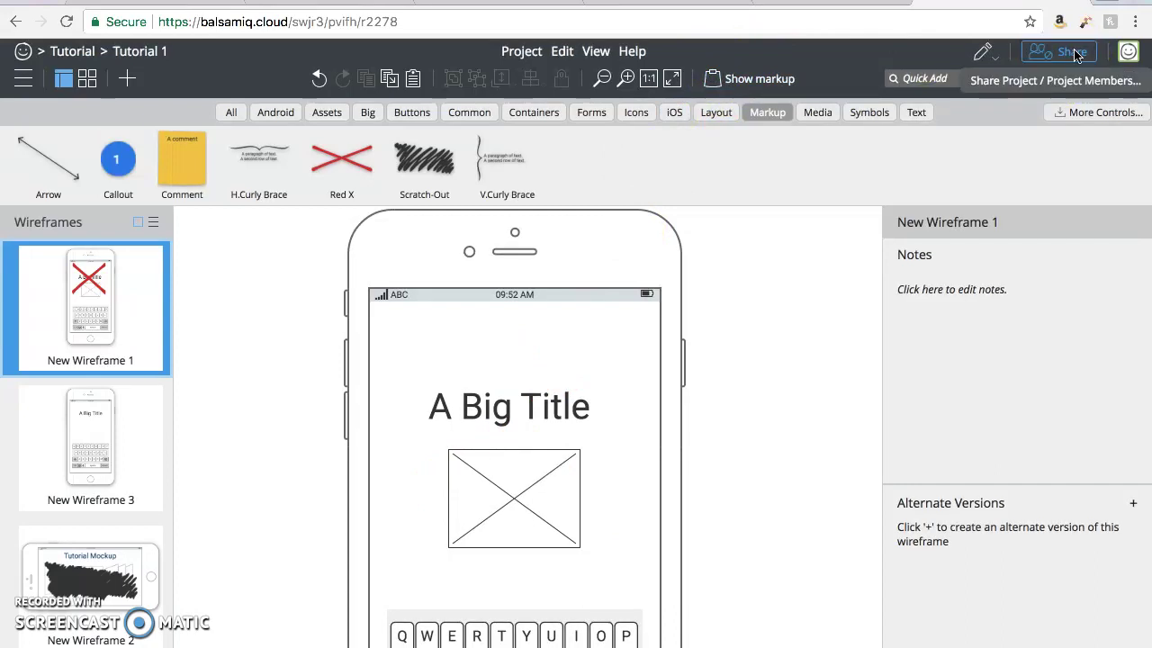
left_click(1074, 52)
mouse_move(744, 186)
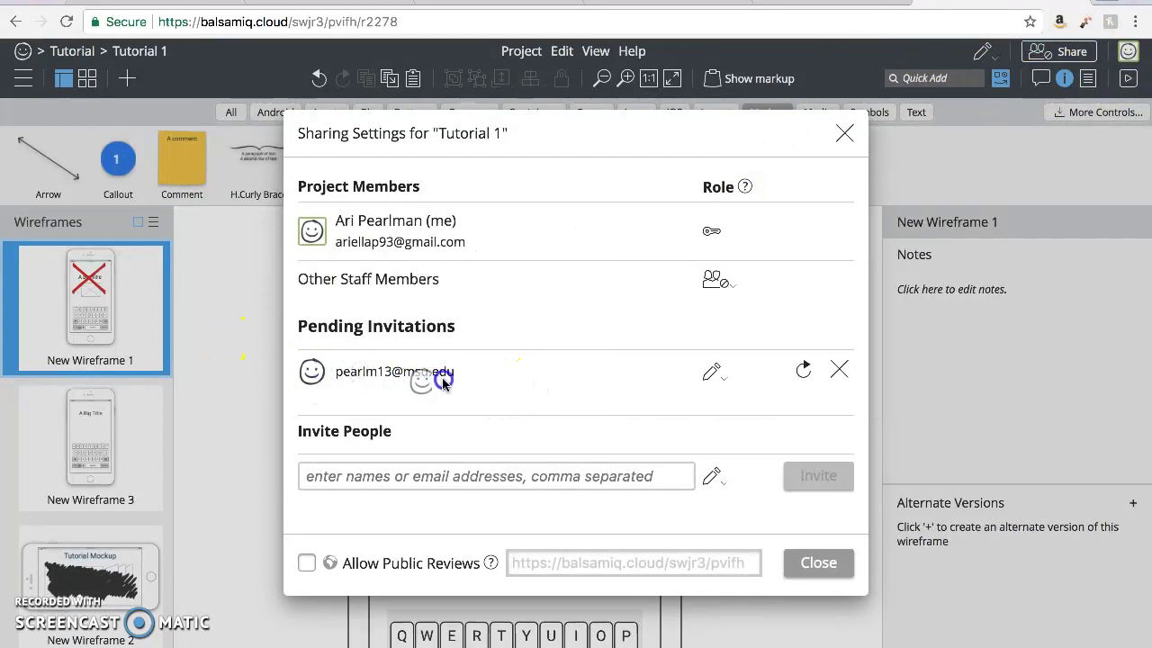
left_click(317, 375)
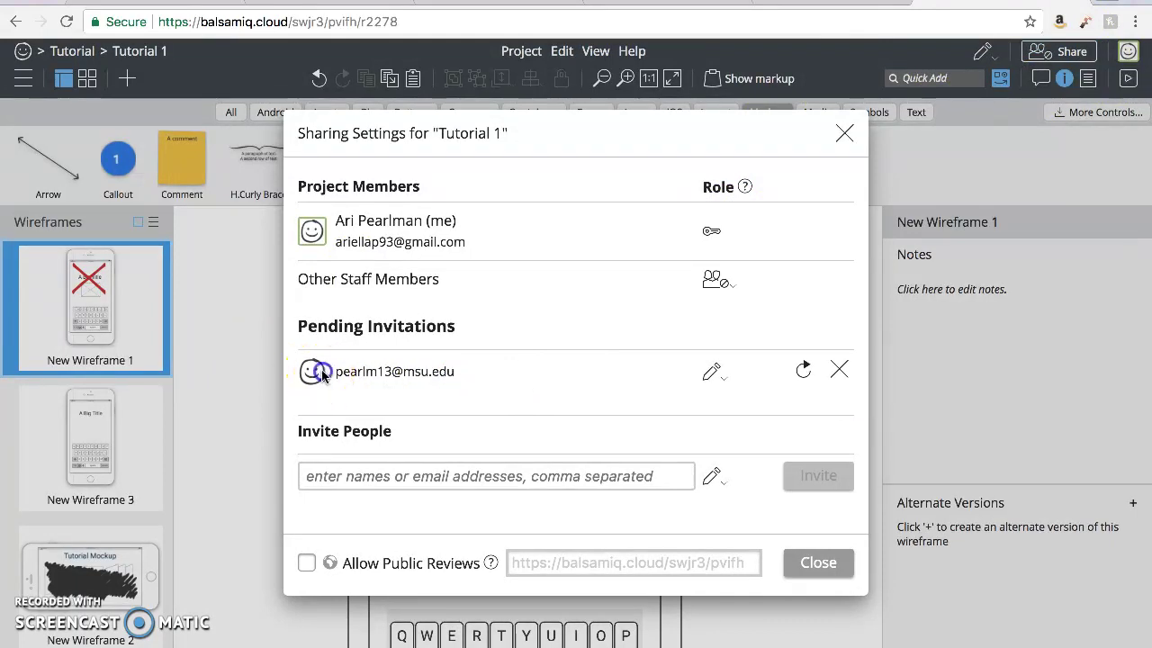
left_click(718, 382)
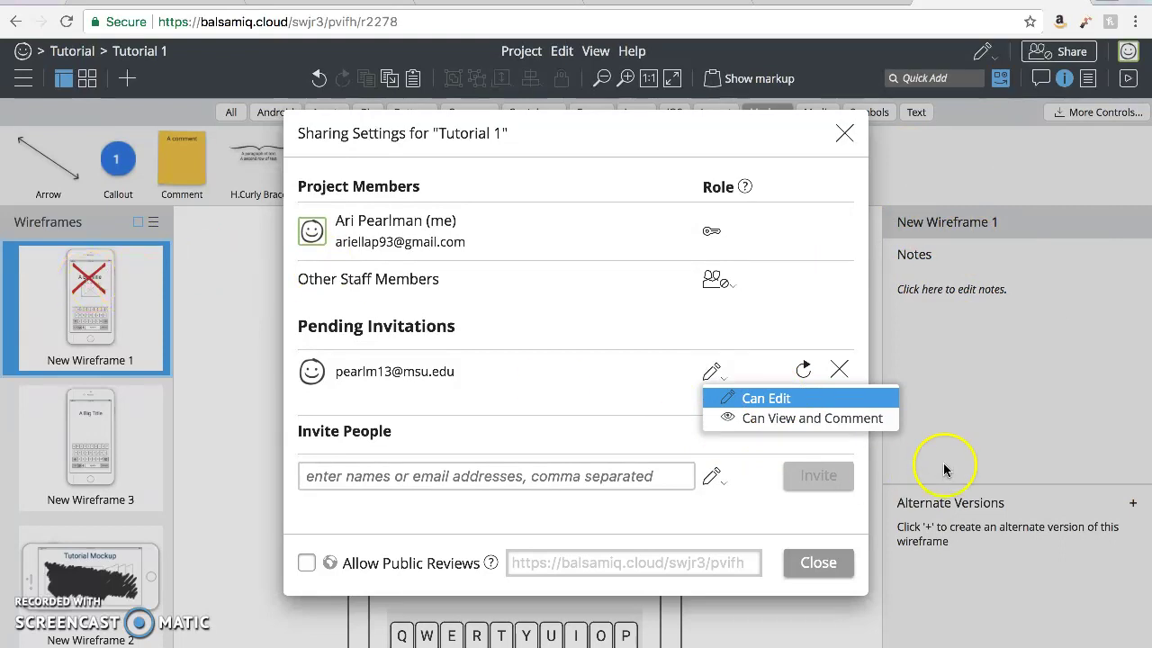
left_click(666, 354)
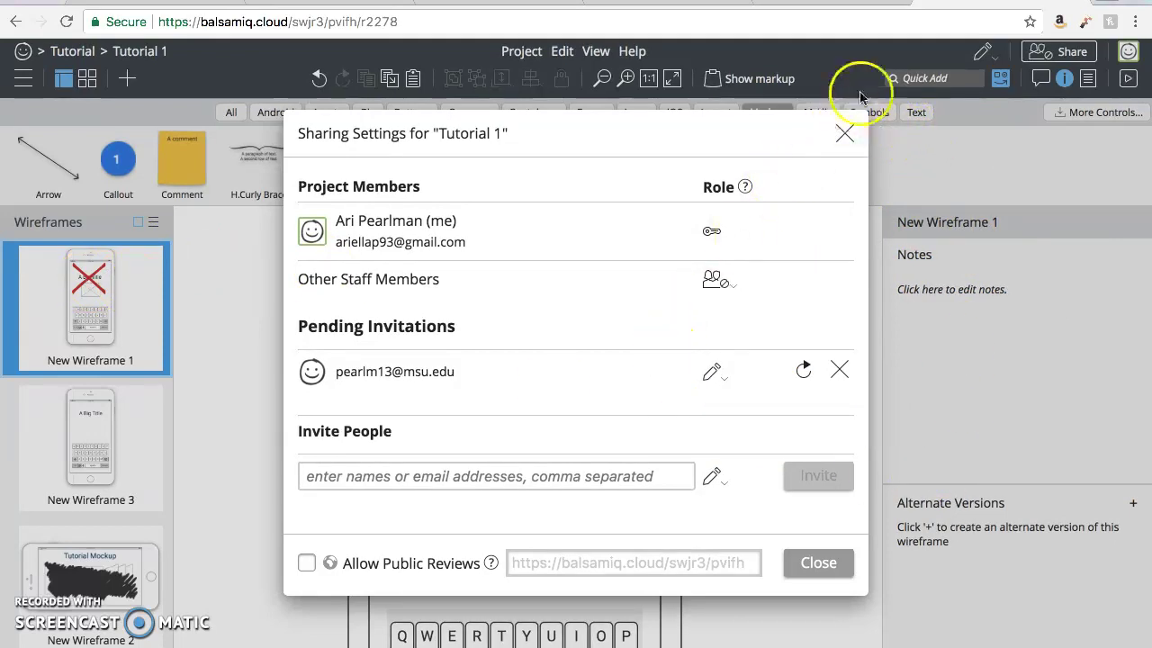
left_click(843, 134)
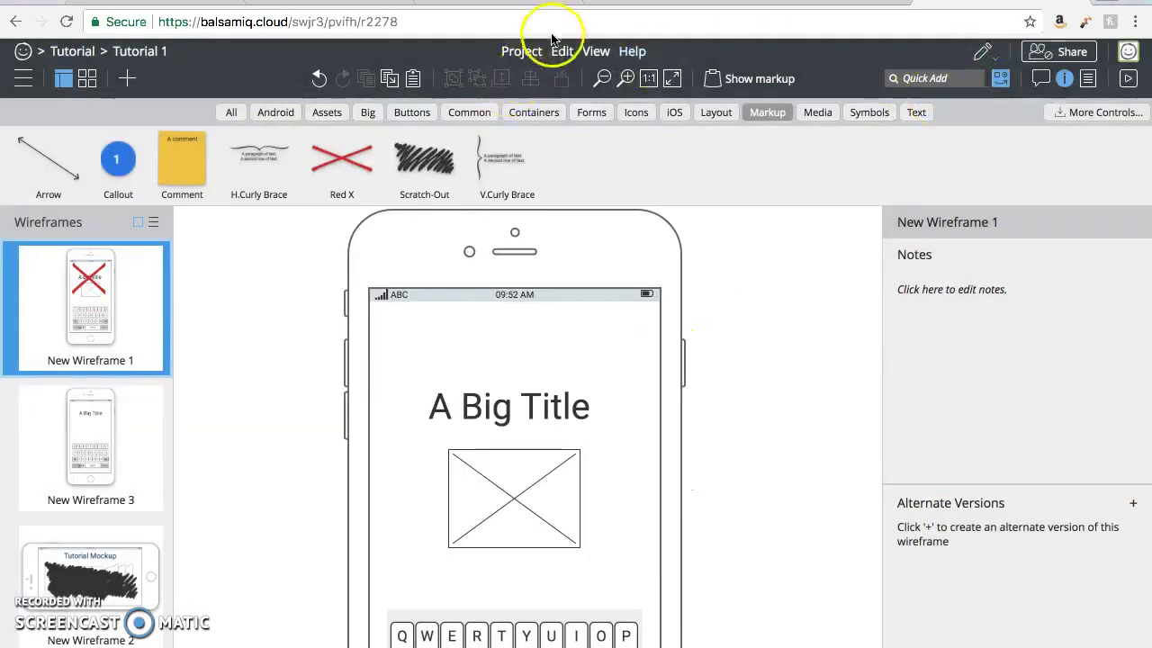
Review the PDF export settings for all wireframes, cancel them, and go back to the Tutorial space
left_click(522, 52)
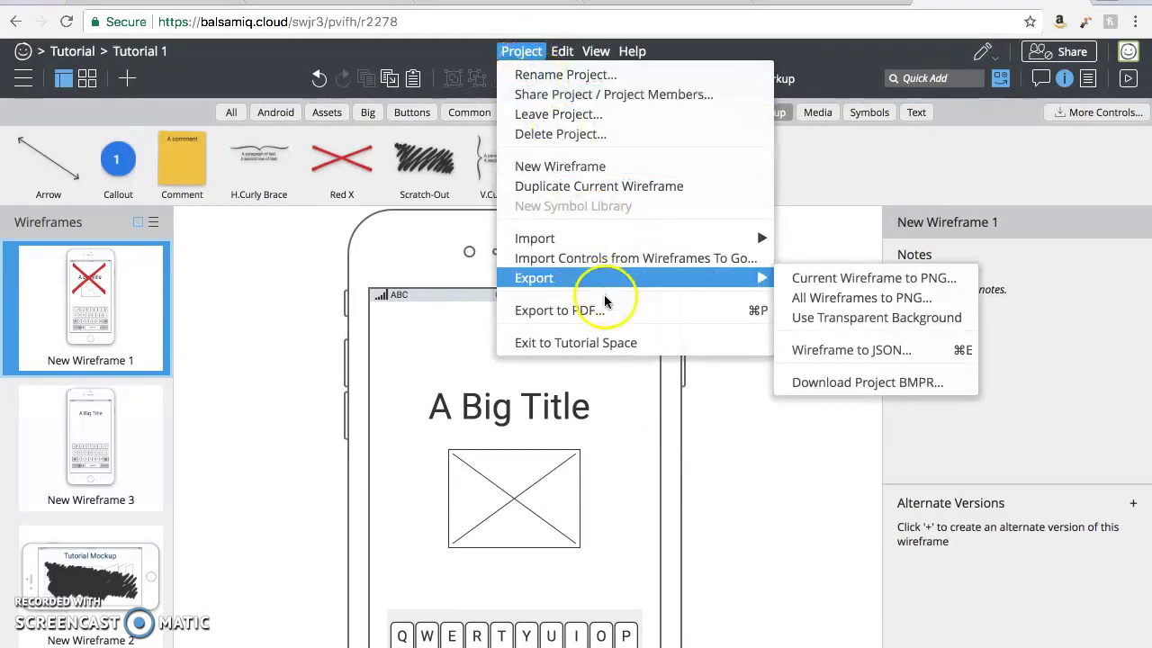
left_click(609, 317)
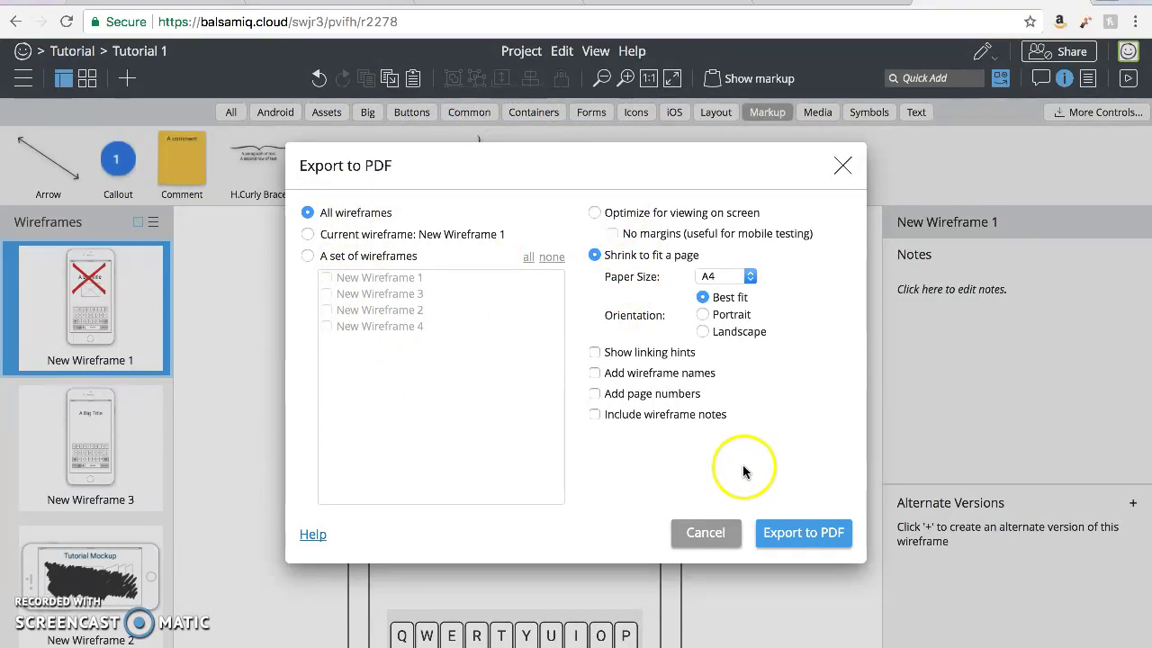
left_click(706, 532)
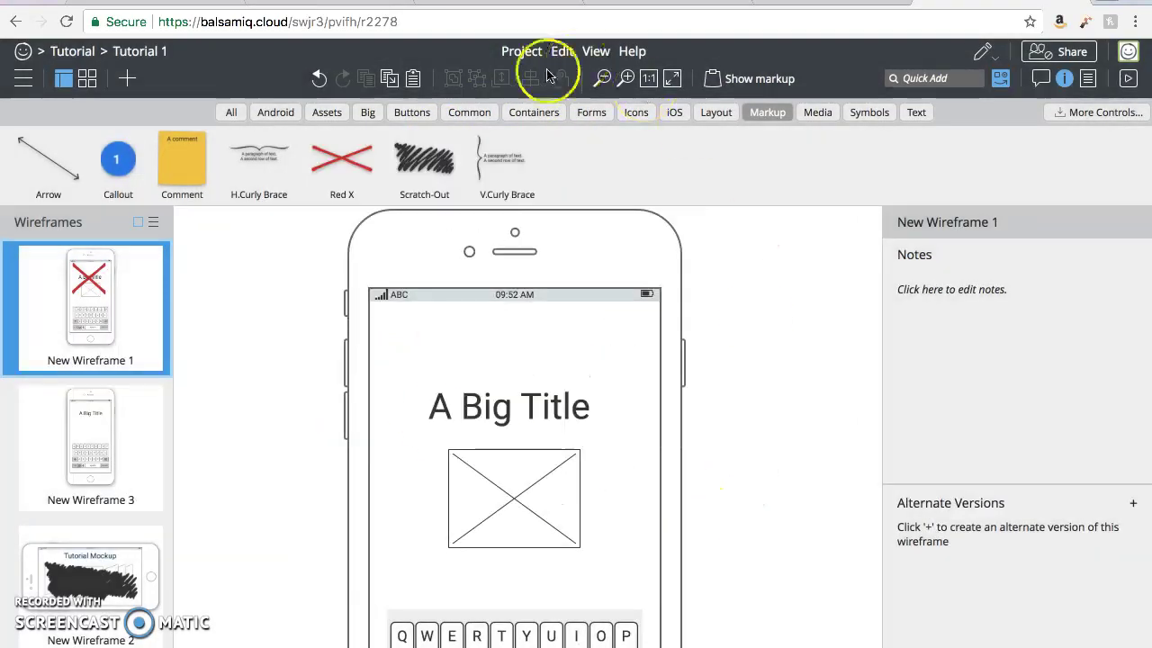
left_click(23, 51)
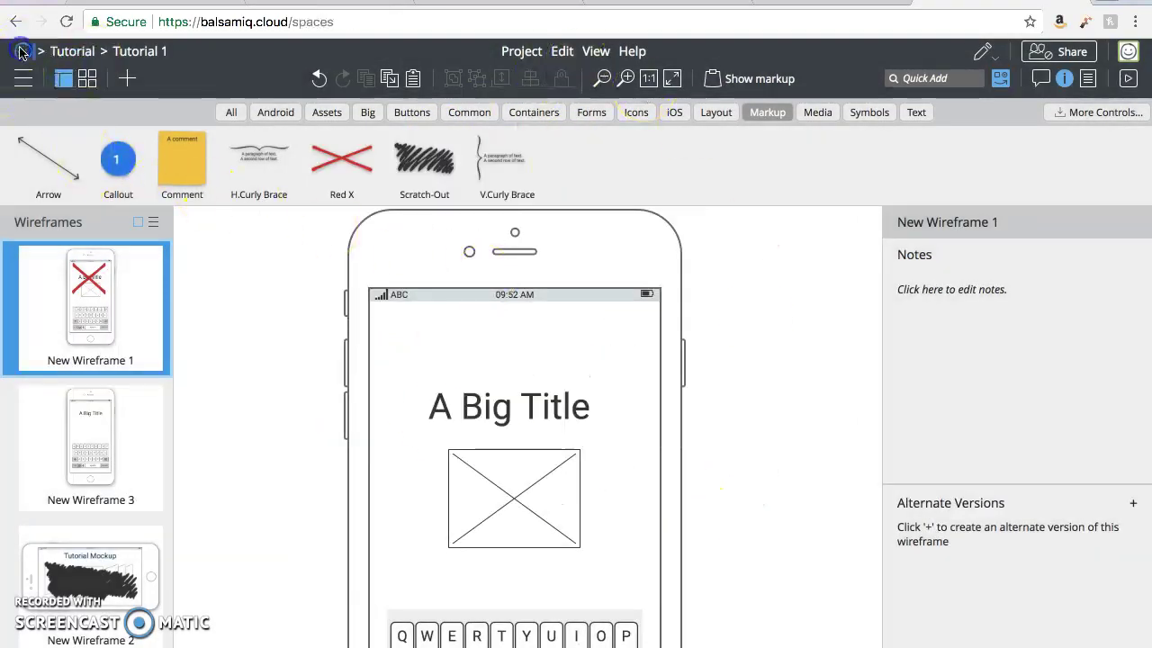